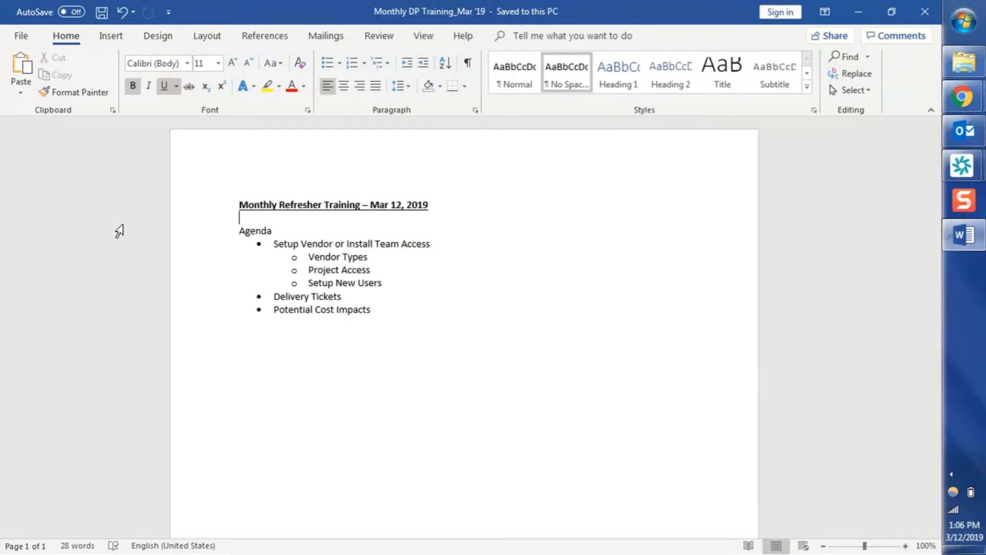
Switch from the Word agenda to Kinetech's Vendor Overview in Chrome.
{"action": "key", "text": "alt+Tab"}
{"action": "key", "text": "alt+Tab"}
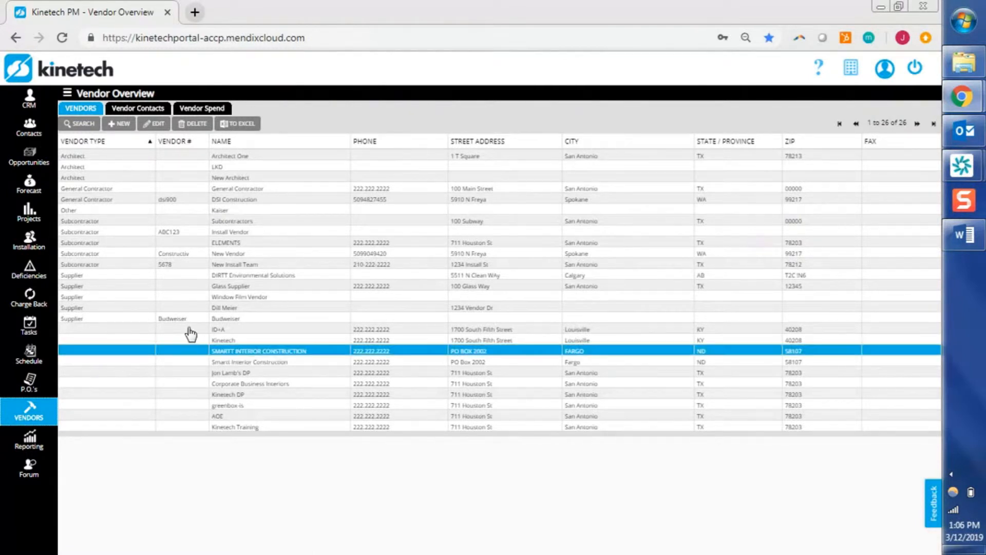
Open New Install Team's vendor record on the Edit Vendor page.
{"action": "left_click", "coordinate": [189, 268]}
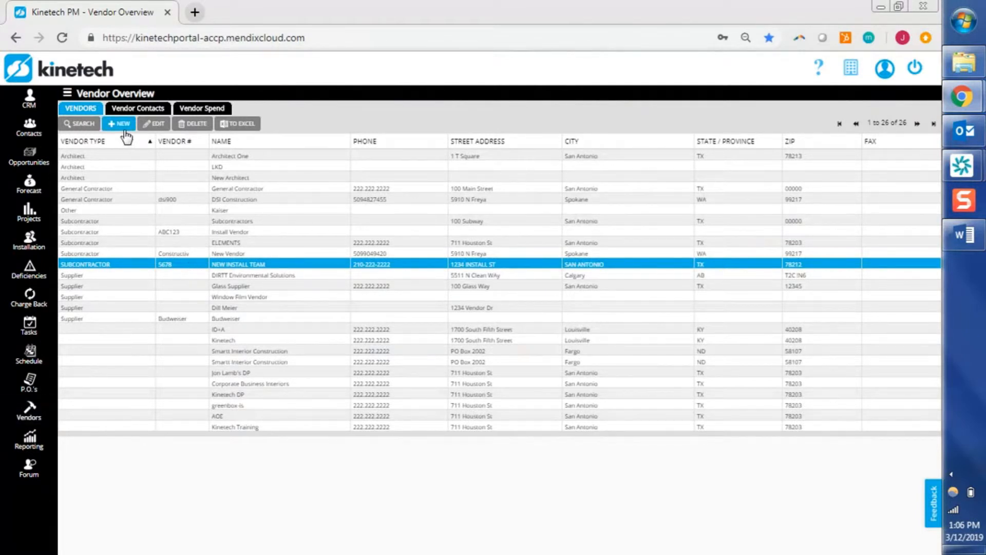
{"action": "double_click", "coordinate": [201, 268]}
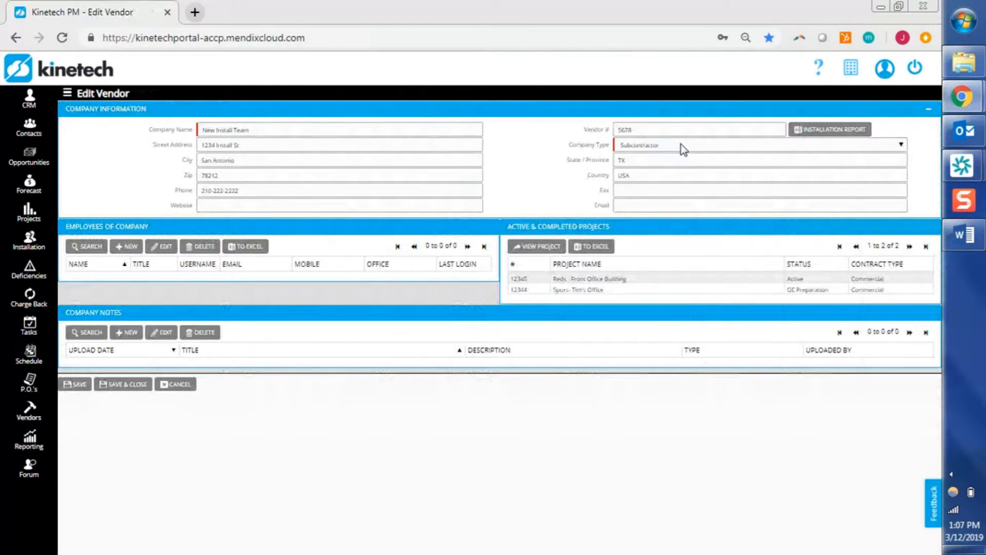
Expand the Company Type dropdown on New Install Team's Edit Vendor page.
{"action": "left_click", "coordinate": [711, 146]}
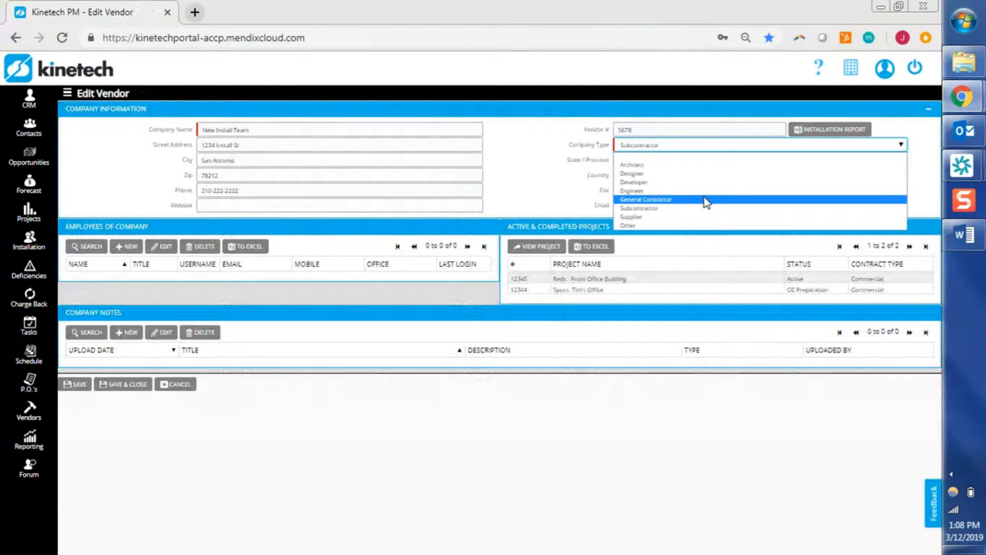
Dismiss the Company Type dropdown, keeping the type as Subcontractor.
{"action": "left_click", "coordinate": [493, 173]}
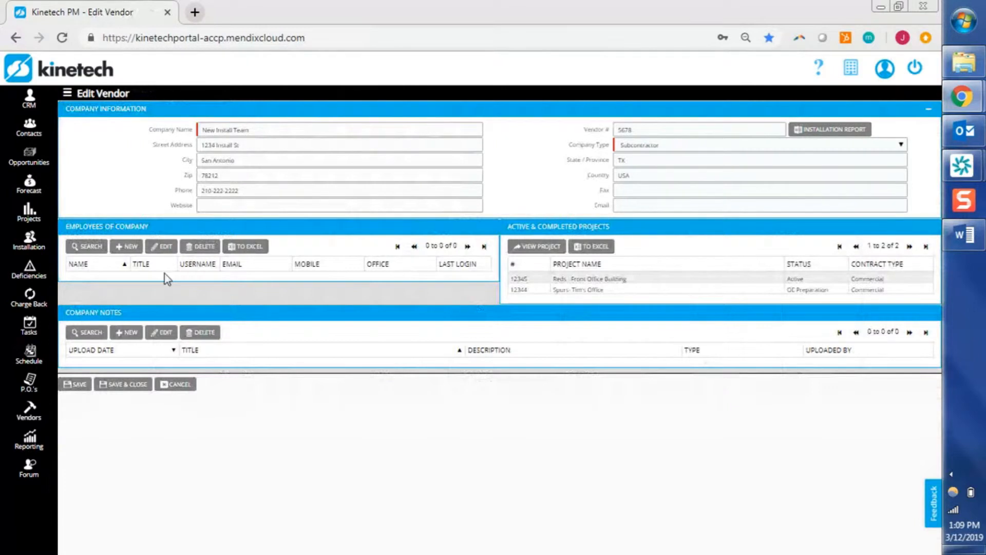
Add a new vendor employee with full name, title Install Team Lead, e-mail and mobile number.
{"action": "left_click", "coordinate": [129, 254]}
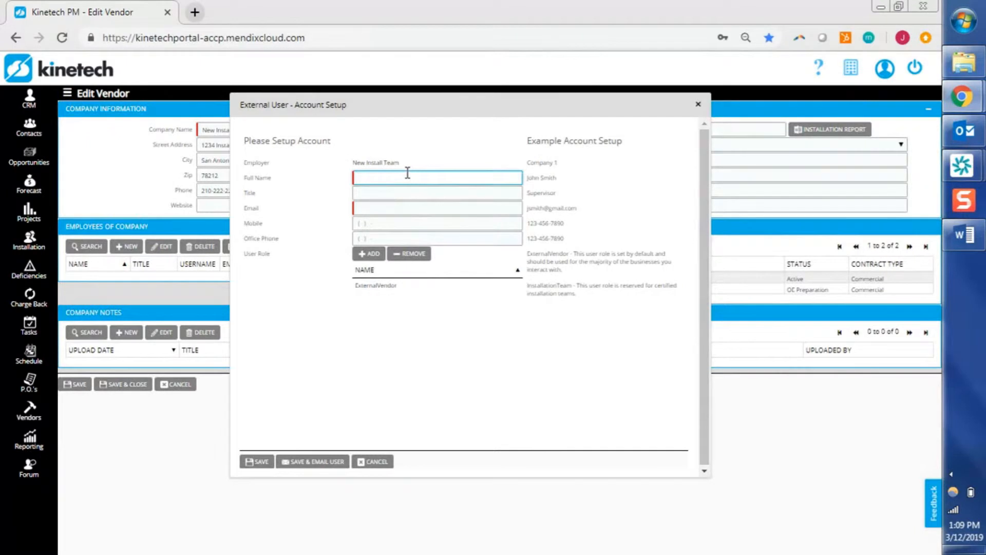
{"action": "left_click", "coordinate": [407, 173]}
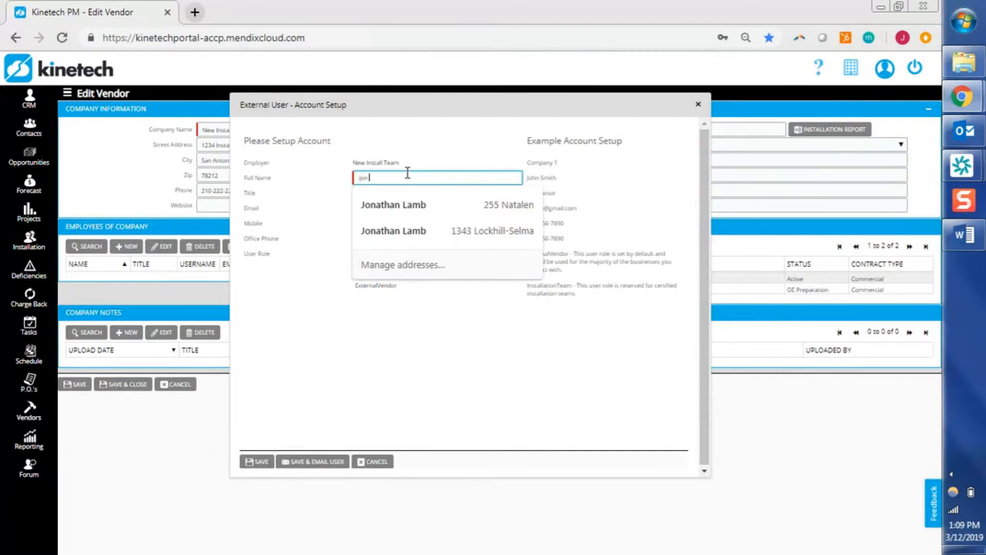
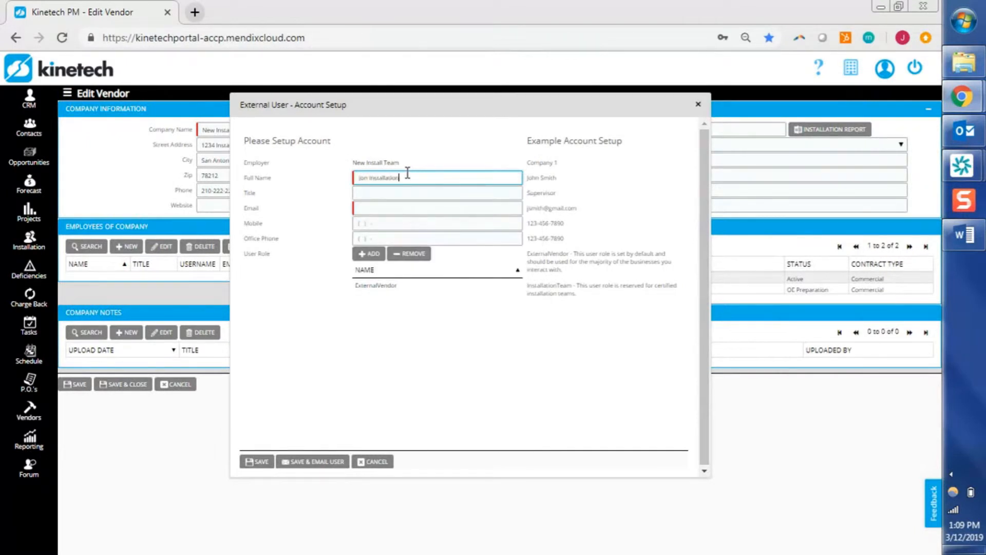
{"action": "key", "text": "Tab"}
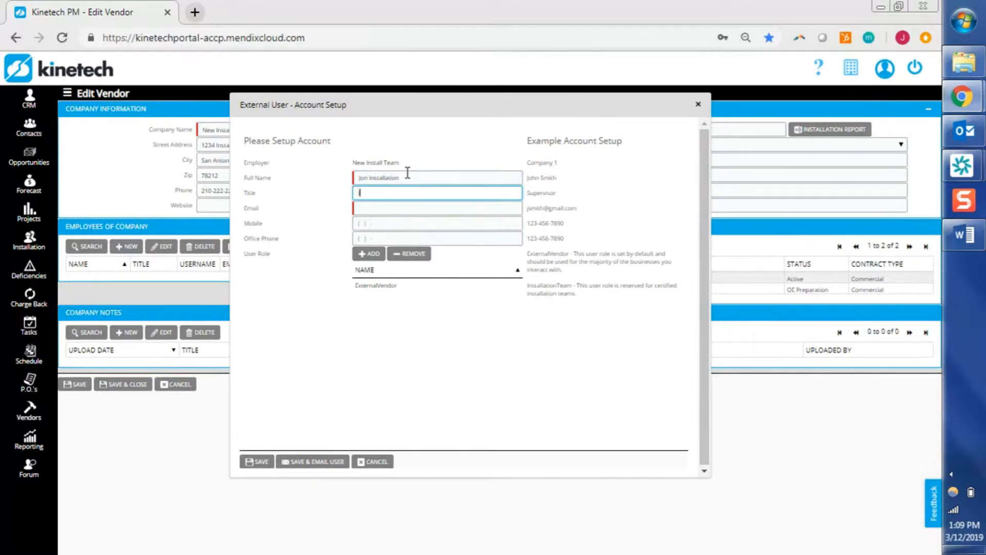
{"action": "key", "text": "Tab"}
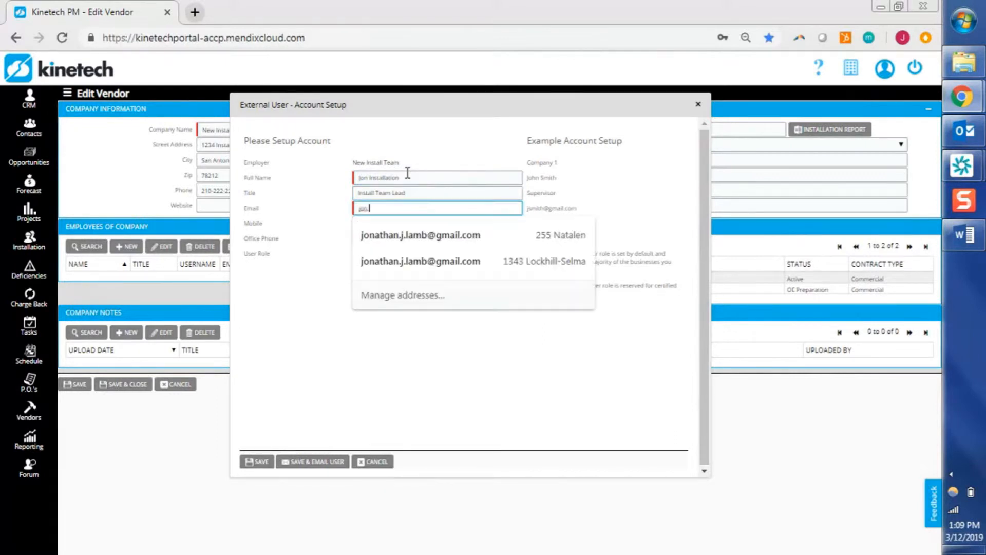
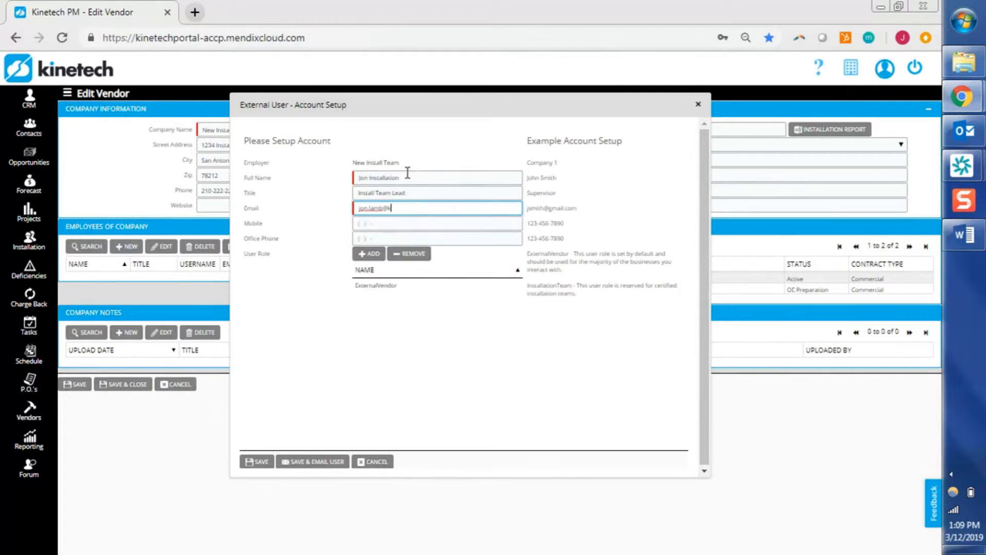
{"action": "key", "text": "Tab"}
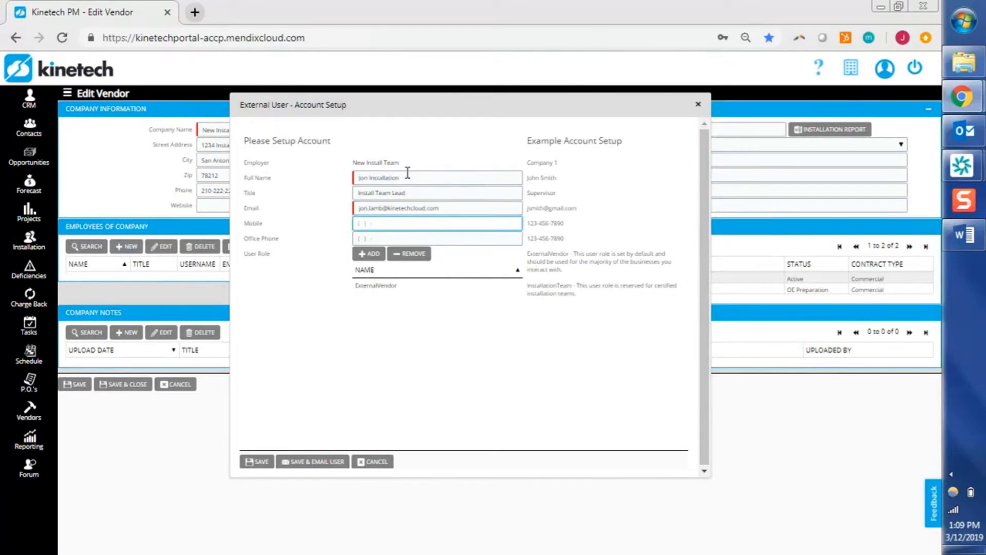
{"action": "key", "text": "Tab"}
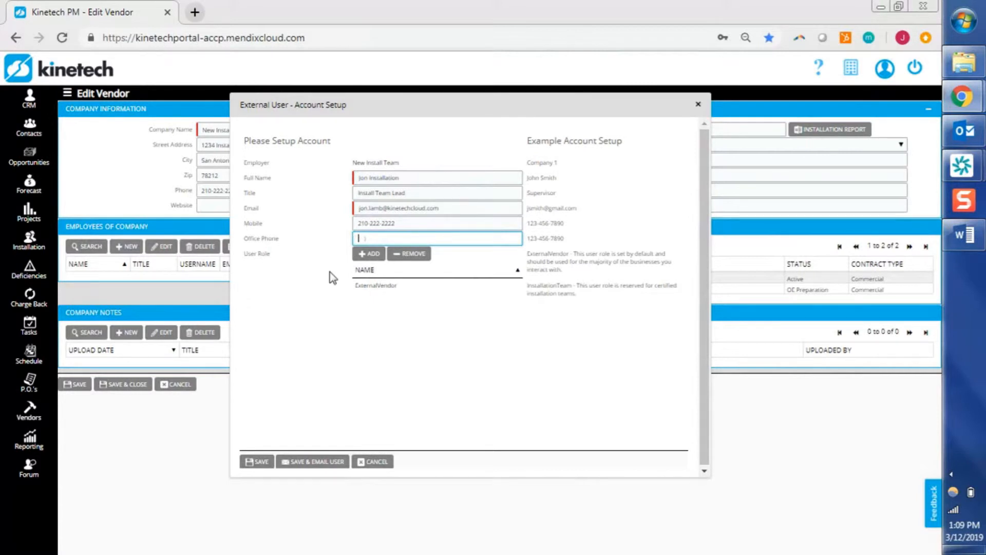
{"action": "left_click_drag", "start_coordinate": [578, 194], "coordinate": [566, 156]}
{"action": "left_click", "coordinate": [563, 157]}
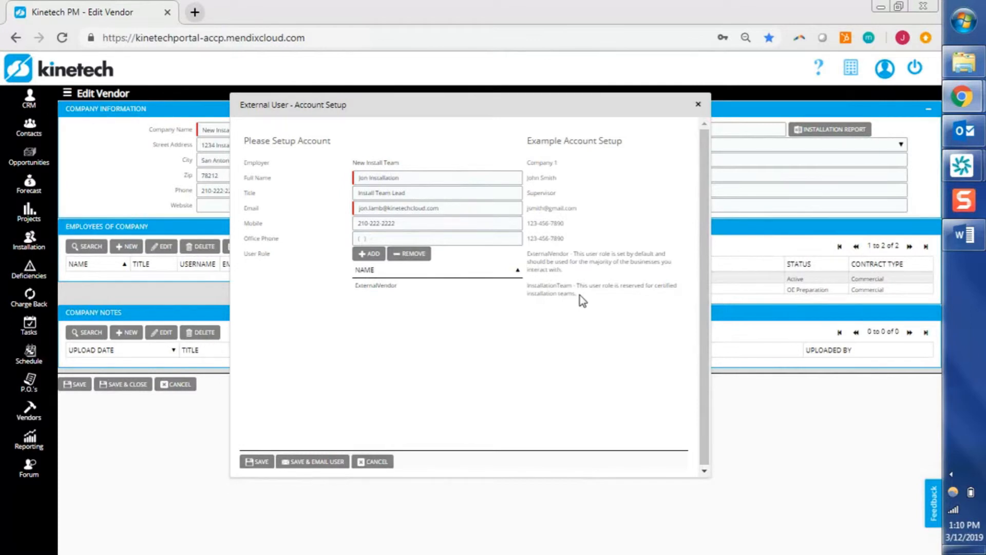
Add the INSTALLATIONTEAM user role to the new account.
{"action": "left_click", "coordinate": [373, 261]}
{"action": "left_click", "coordinate": [335, 287]}
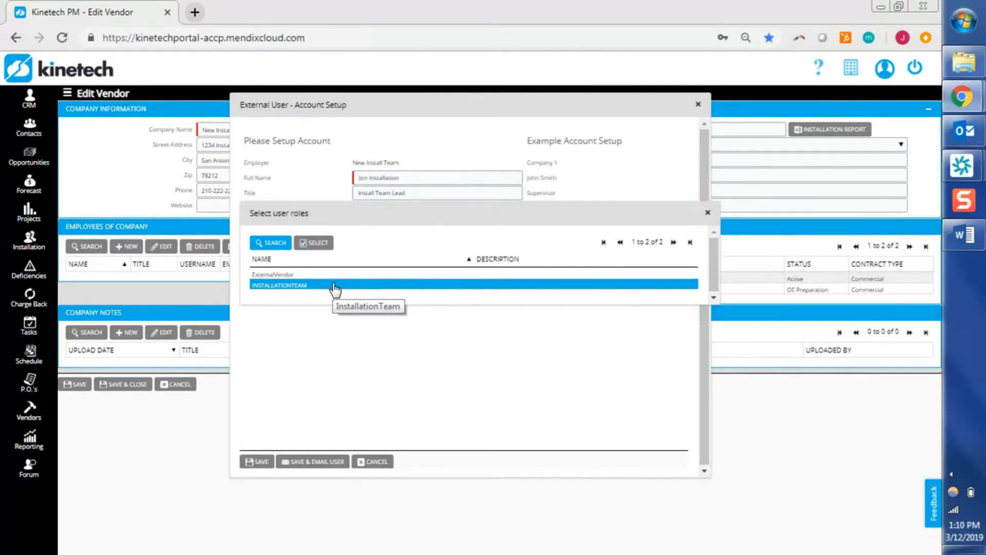
{"action": "double_click", "coordinate": [335, 286]}
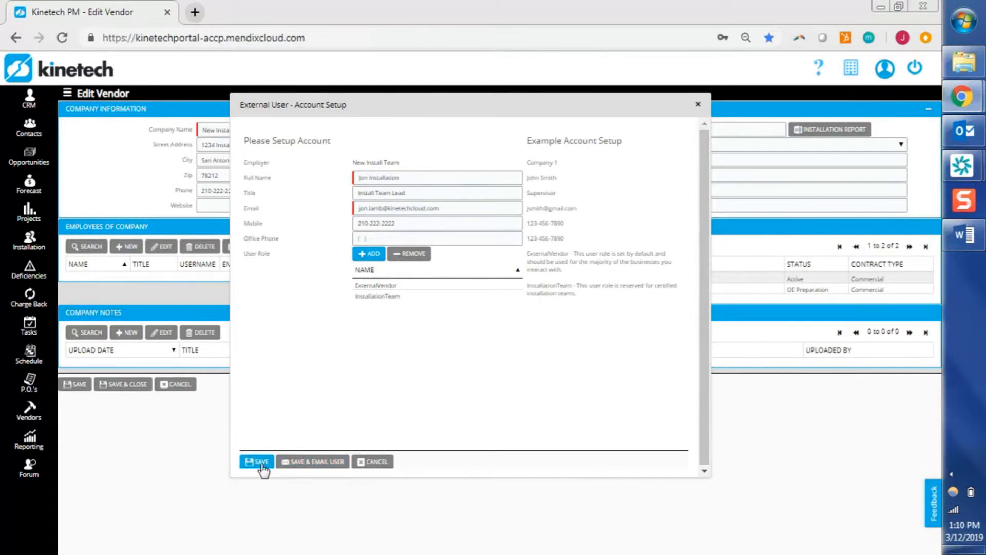
Save the Install Team Lead account and e-mail the user their details.
{"action": "left_click", "coordinate": [322, 462]}
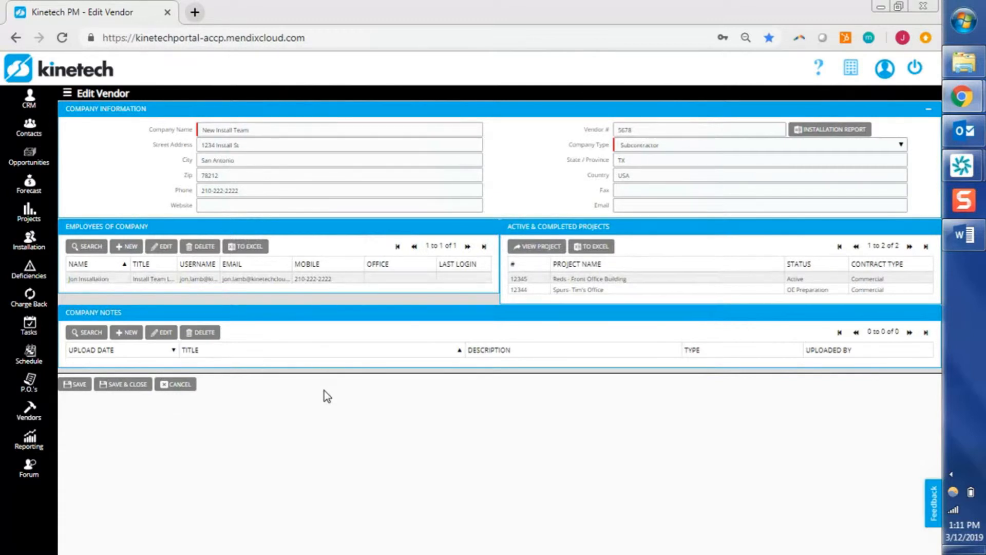
Open Spurs - Tim's Office, go to its Team page, and start adding a contact.
{"action": "left_click", "coordinate": [577, 291]}
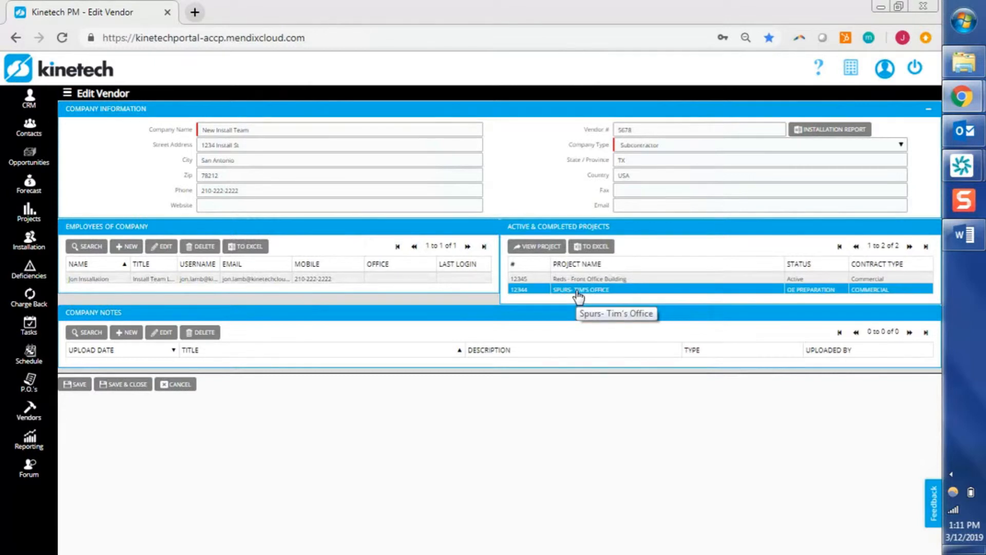
{"action": "double_click", "coordinate": [578, 292]}
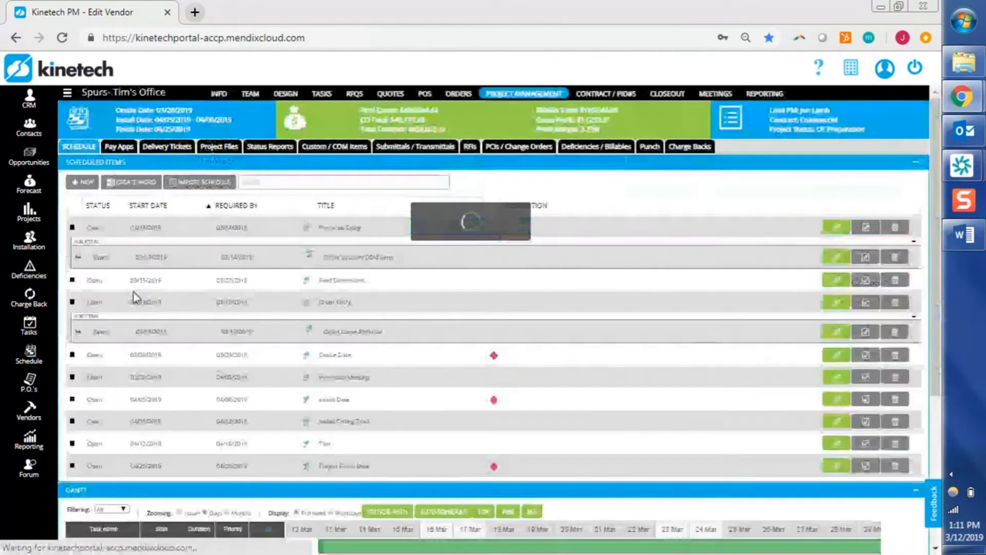
{"action": "left_click", "coordinate": [250, 94]}
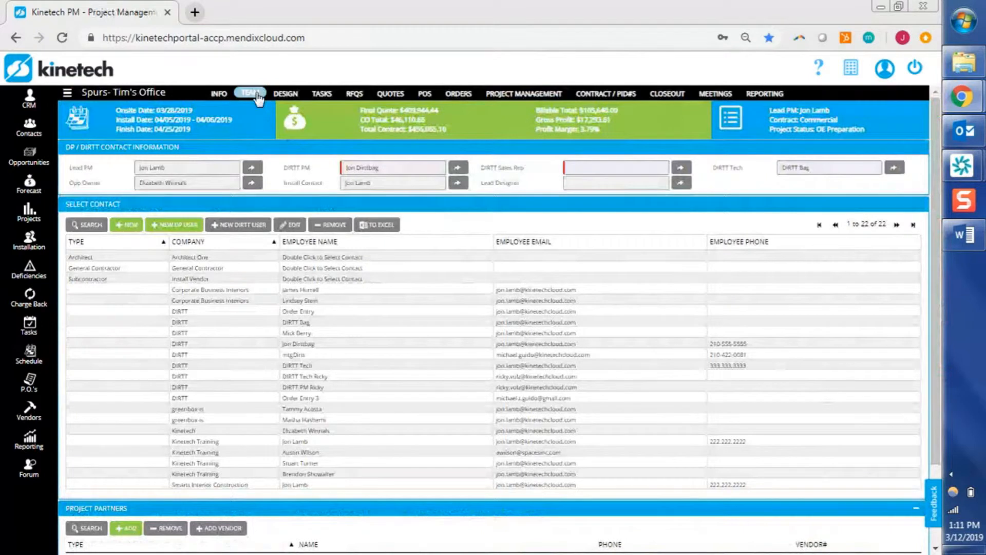
{"action": "left_click", "coordinate": [126, 225]}
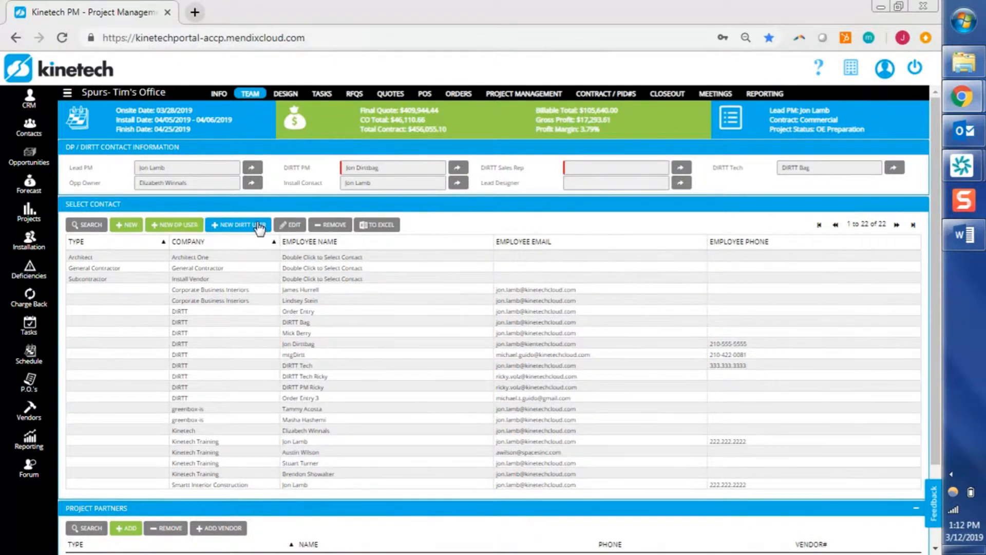
{"action": "left_click", "coordinate": [132, 229]}
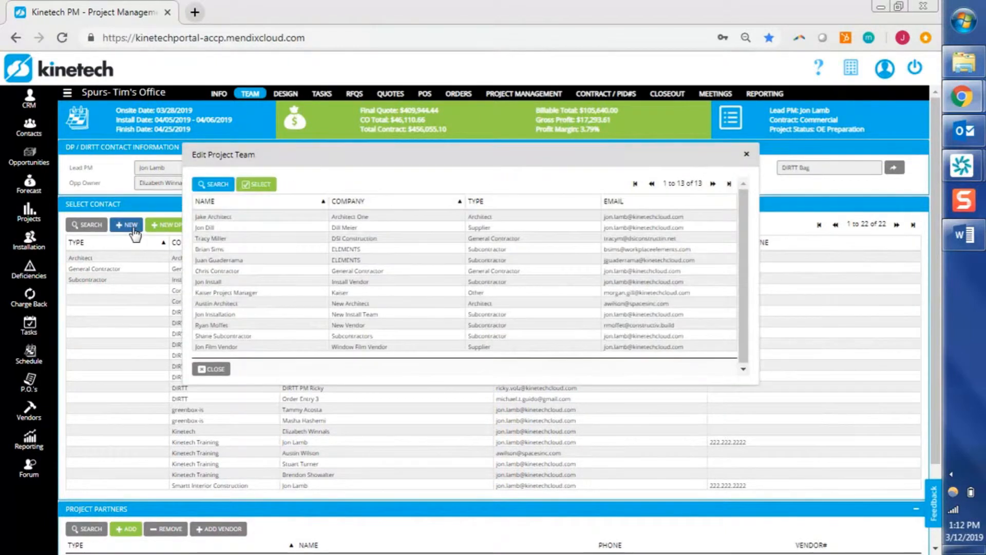
Add the New Install Team employee to the project team and save the project.
{"action": "left_click", "coordinate": [249, 315]}
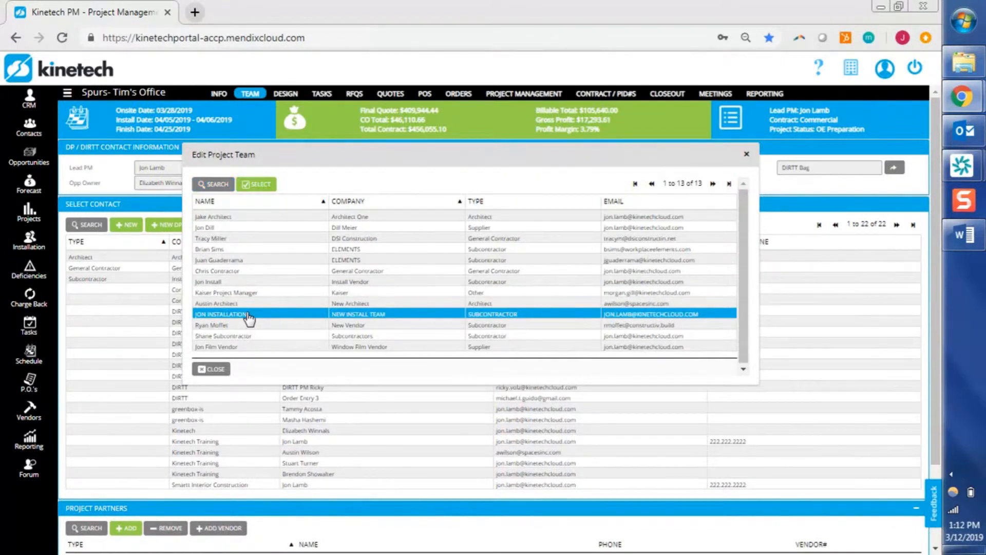
{"action": "double_click", "coordinate": [249, 316]}
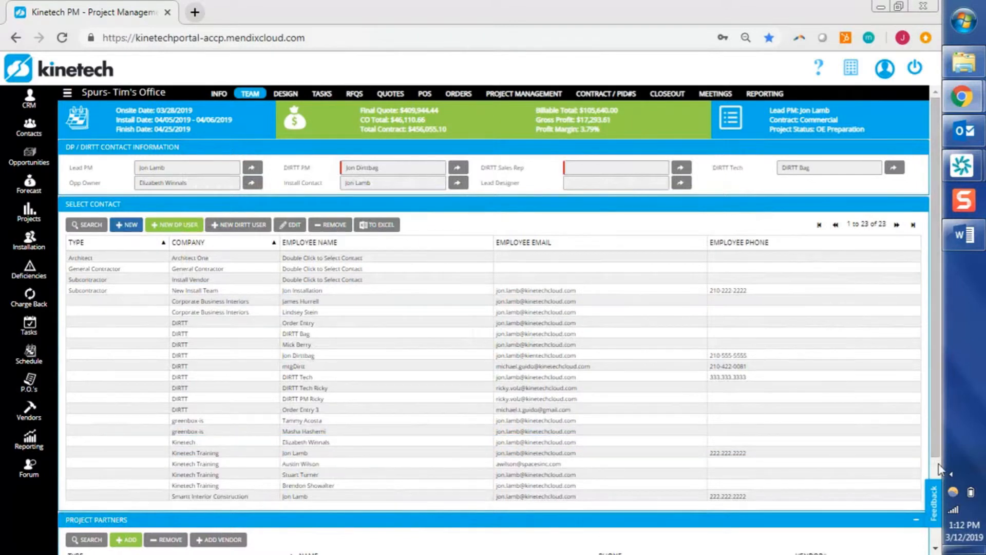
{"action": "scroll", "coordinate": [939, 464], "scroll_direction": "down", "scroll_amount": 2}
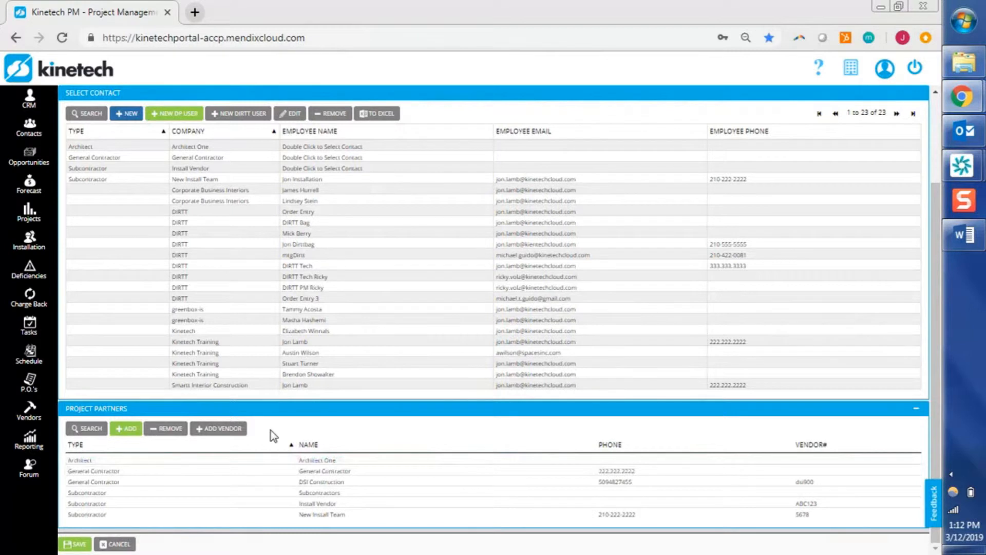
{"action": "left_click", "coordinate": [80, 543]}
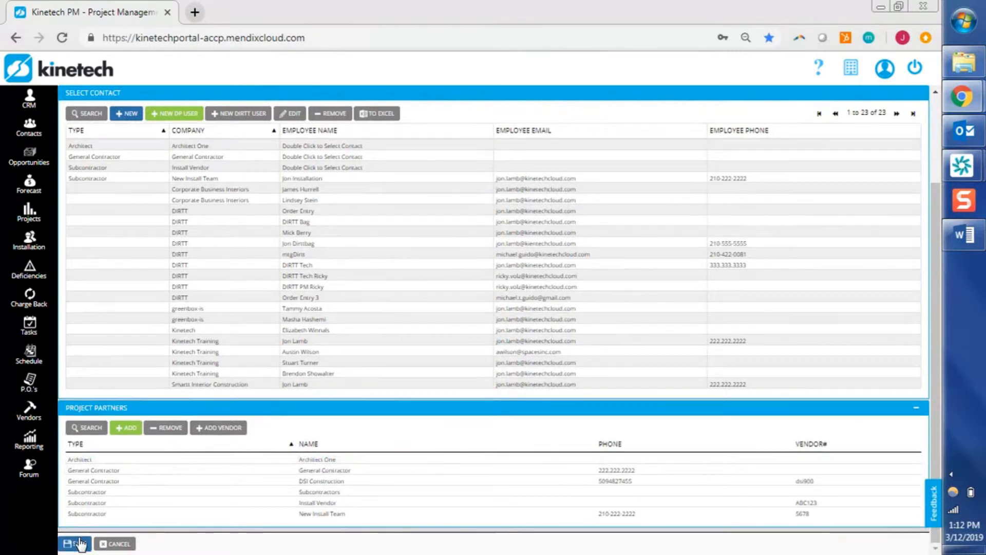
{"action": "left_click", "coordinate": [370, 265]}
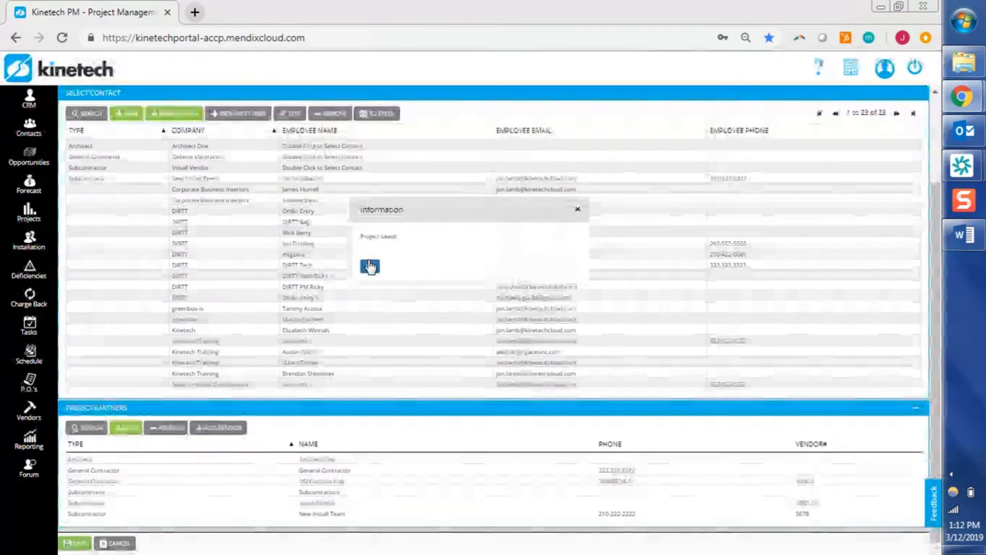
{"action": "scroll", "coordinate": [936, 162], "scroll_direction": "up", "scroll_amount": 3}
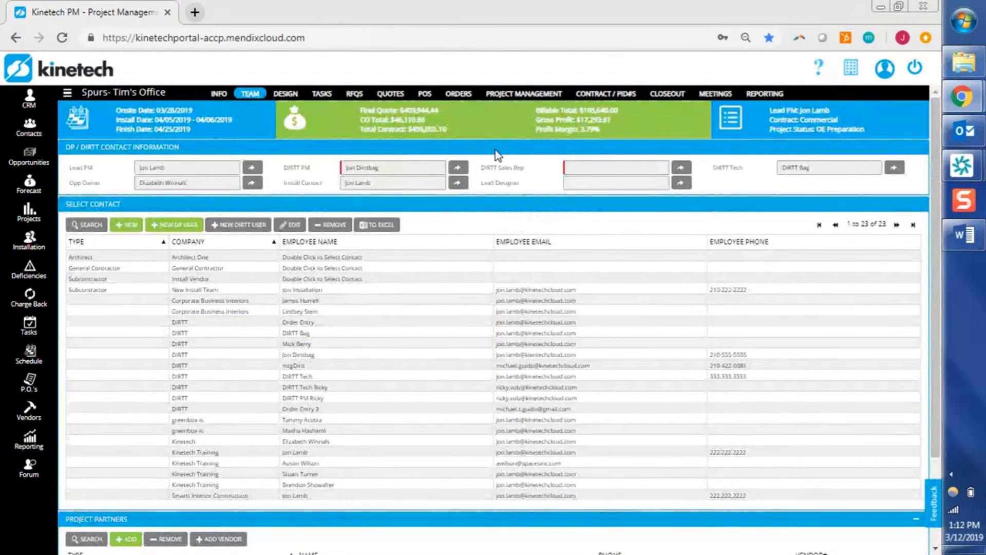
Check the Delivery Tickets item in the Word training agenda, then return to the project.
{"action": "key", "text": "alt+Tab"}
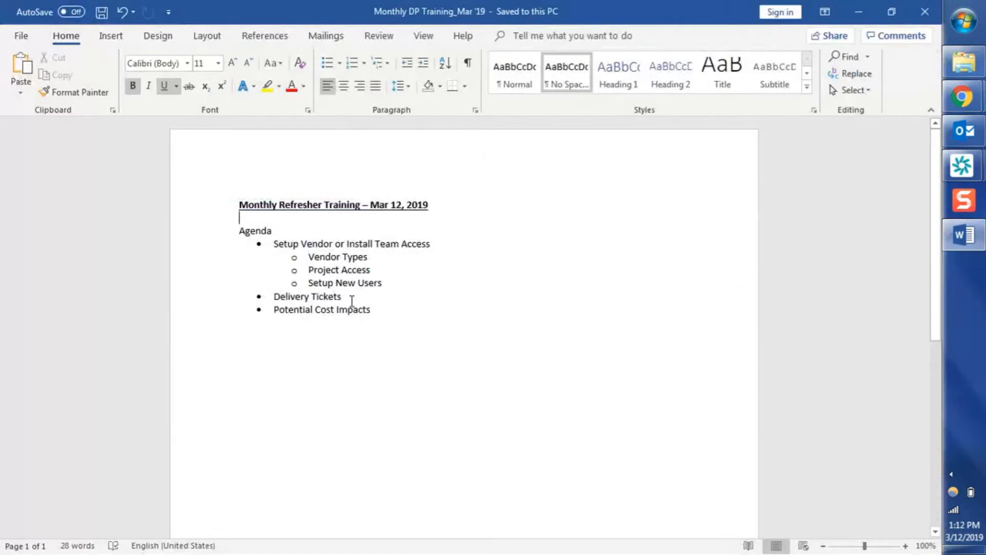
{"action": "left_click", "coordinate": [350, 297]}
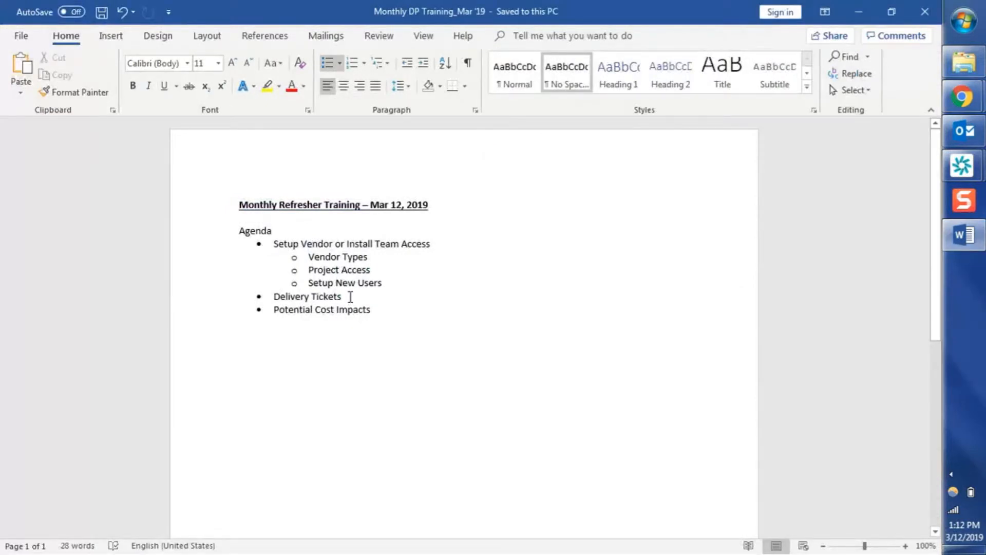
{"action": "key", "text": "alt+Tab"}
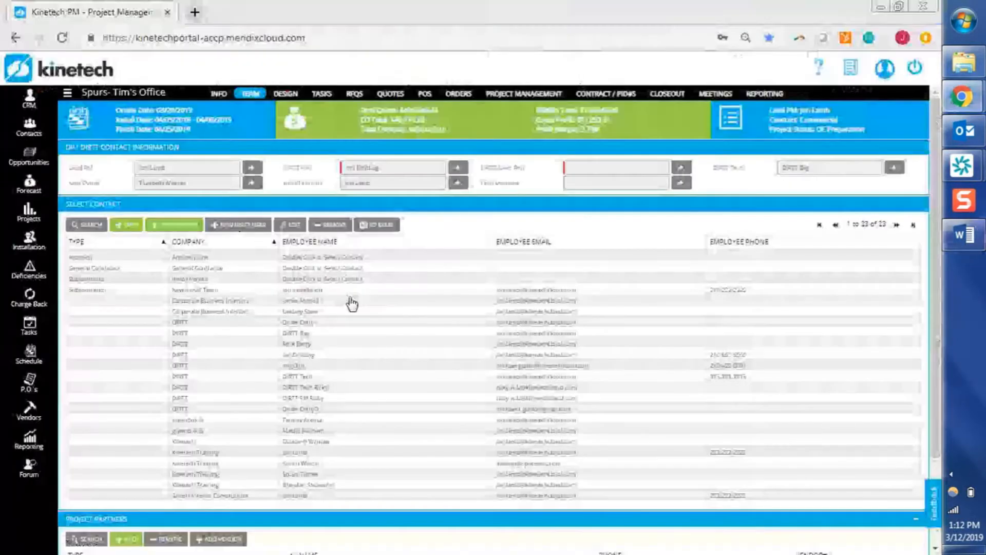
Open the Frames and Tiles Floor 22 ticket from Project Management's Delivery Tickets.
{"action": "left_click", "coordinate": [517, 98]}
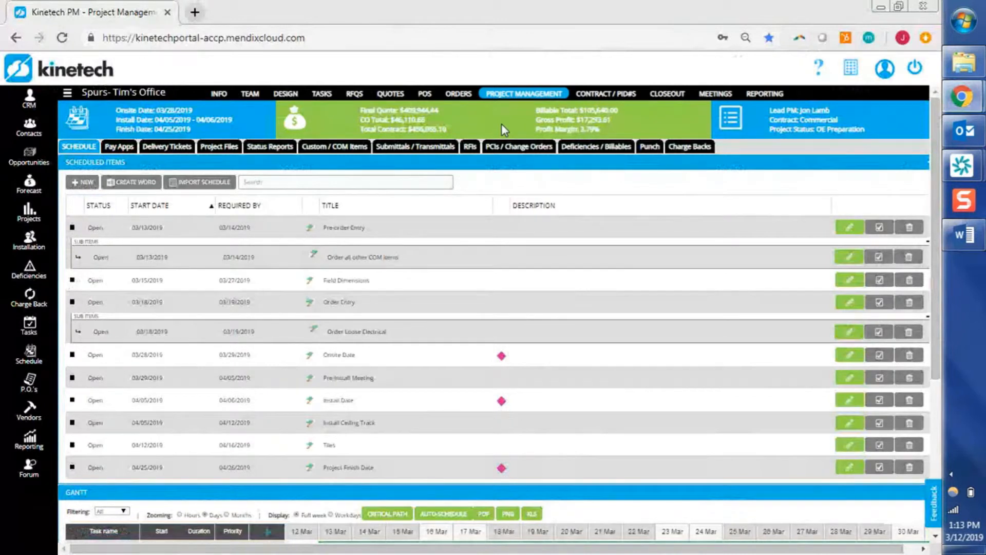
{"action": "left_click", "coordinate": [157, 150]}
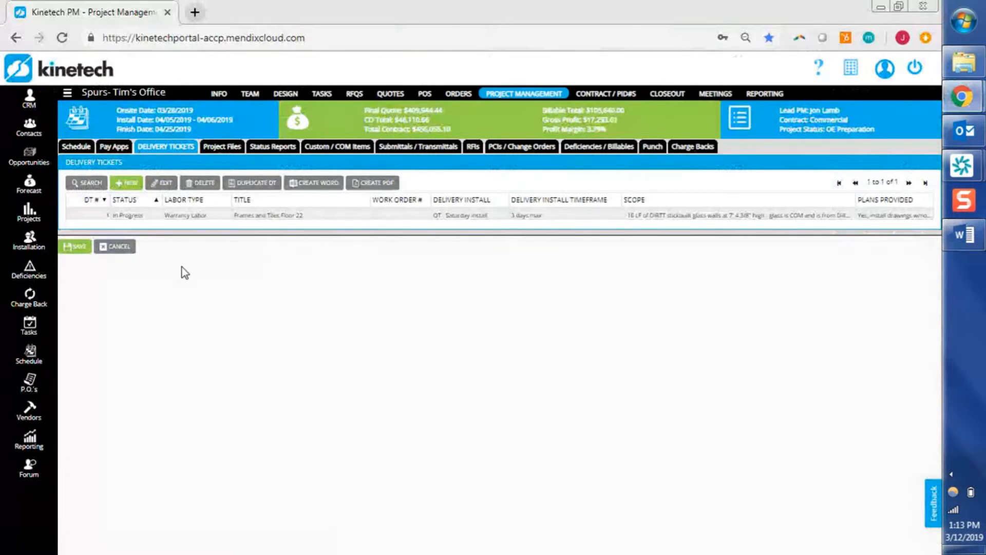
{"action": "left_click", "coordinate": [210, 215]}
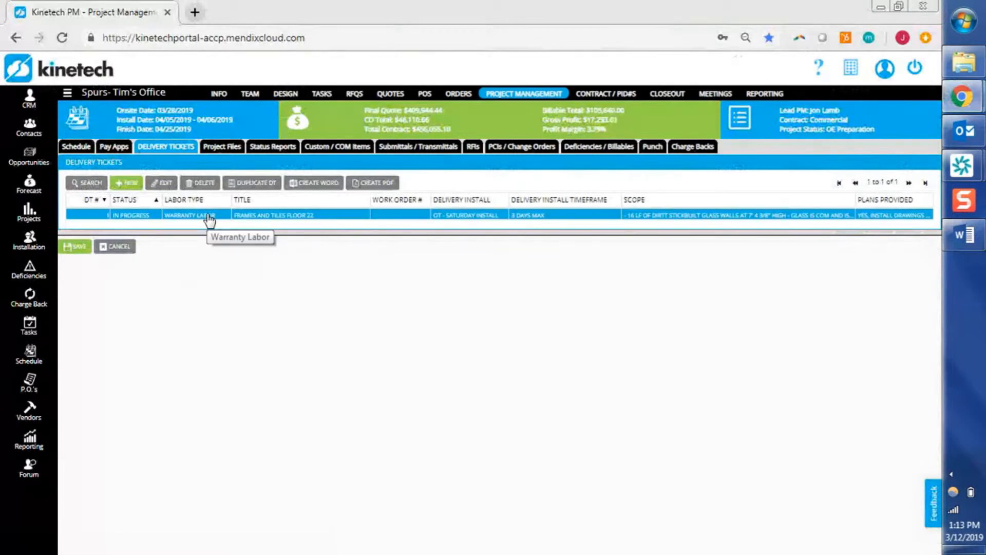
{"action": "double_click", "coordinate": [210, 216]}
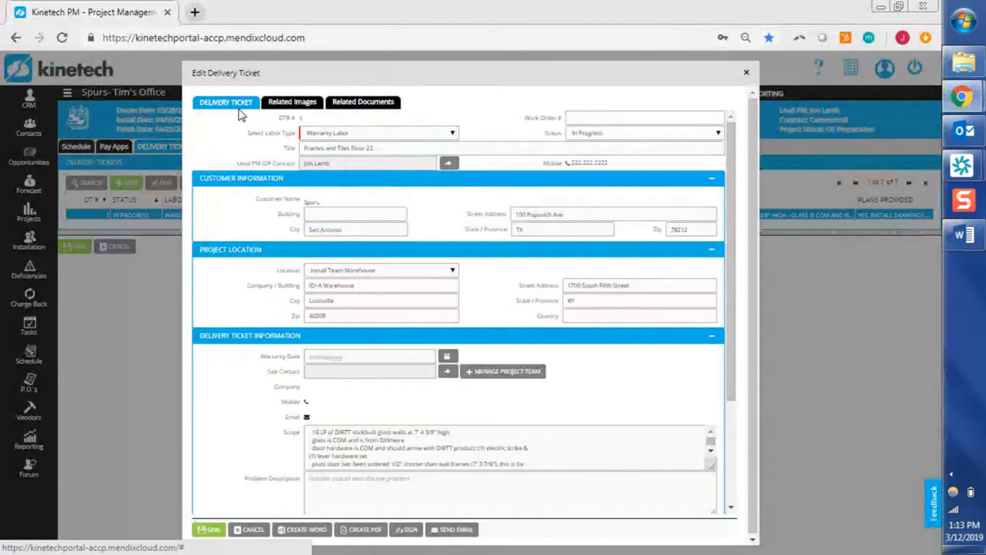
Show the Frames and Tiles Floor 22 ticket's two attached water-lily images.
{"action": "left_click", "coordinate": [319, 106]}
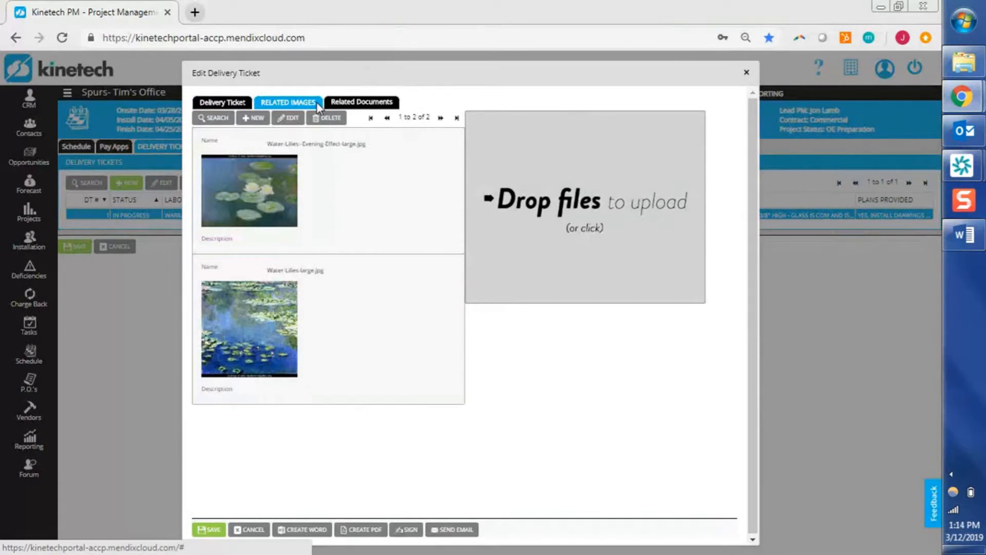
Check the ticket's Related Documents and Related Images, then return to the Delivery Ticket details.
{"action": "left_click", "coordinate": [393, 102]}
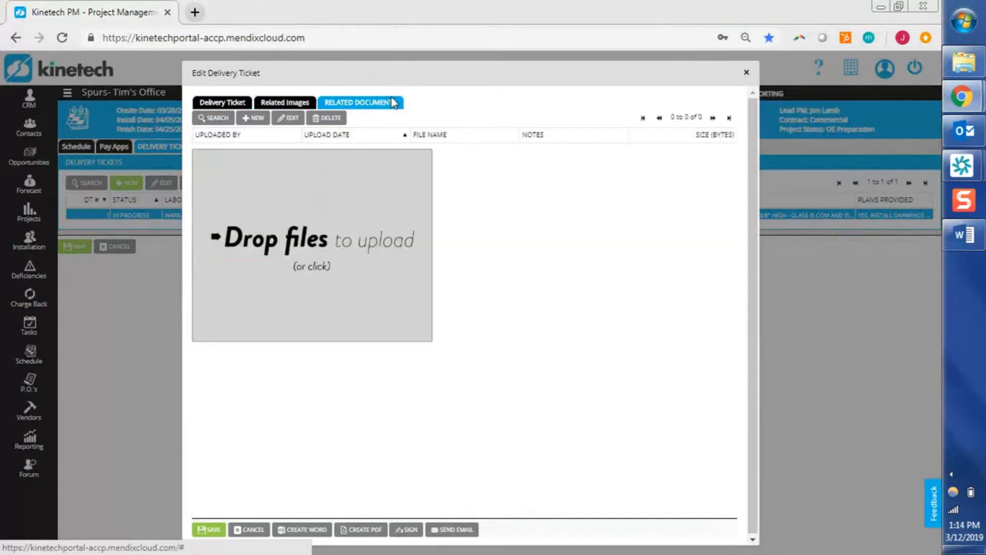
{"action": "left_click", "coordinate": [289, 102]}
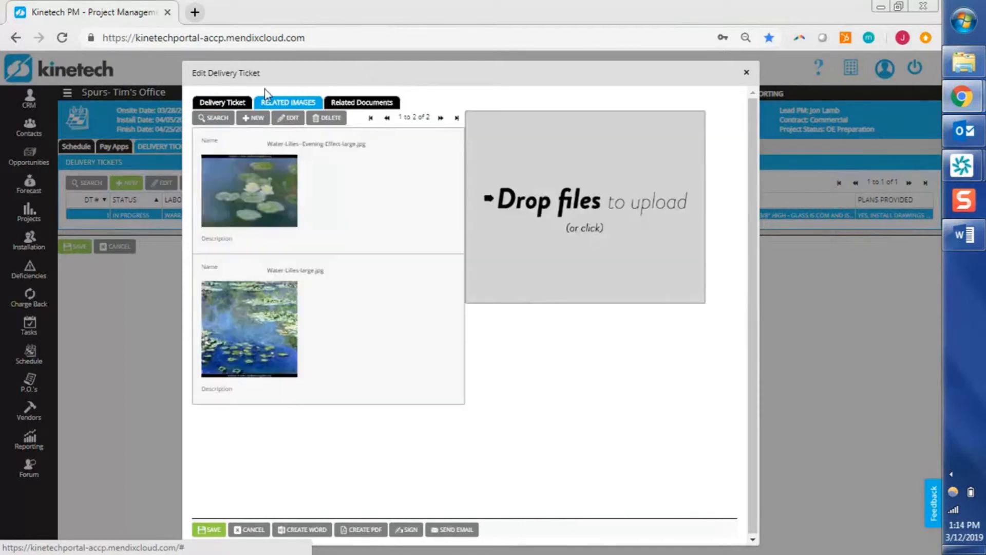
{"action": "left_click", "coordinate": [239, 103]}
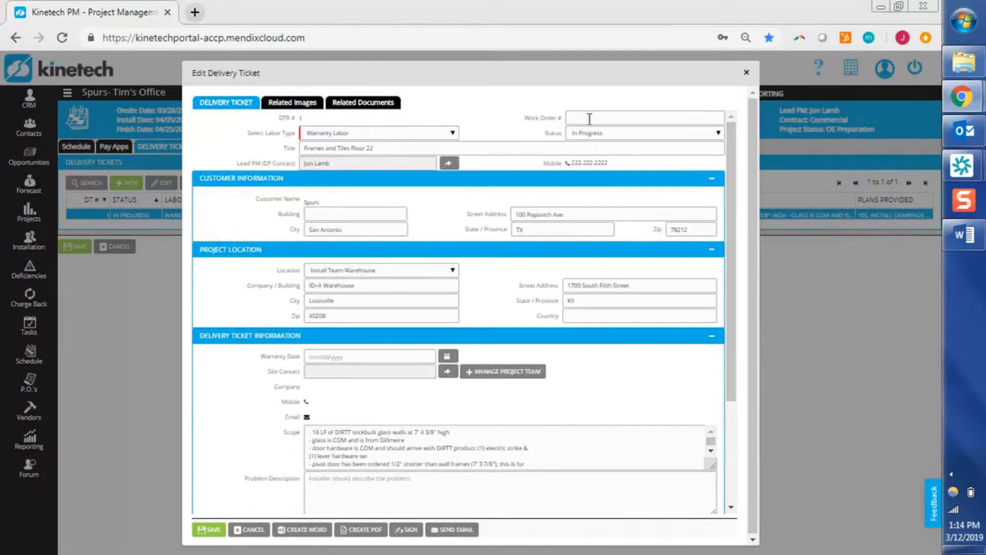
Keep Labor Type at Warranty Labor and Status at In Progress, then list the project location choices.
{"action": "left_click", "coordinate": [452, 134]}
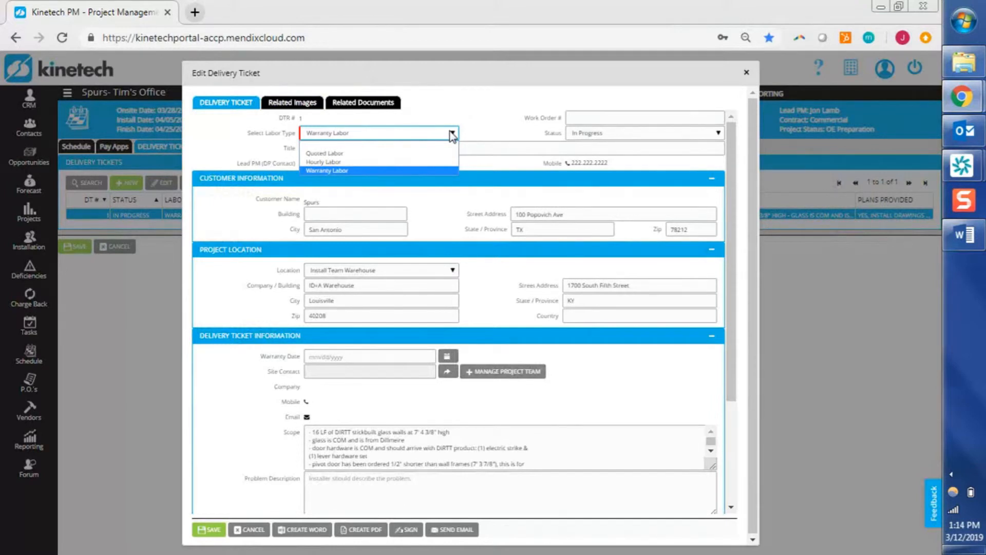
{"action": "left_click", "coordinate": [451, 135]}
{"action": "left_click", "coordinate": [591, 136]}
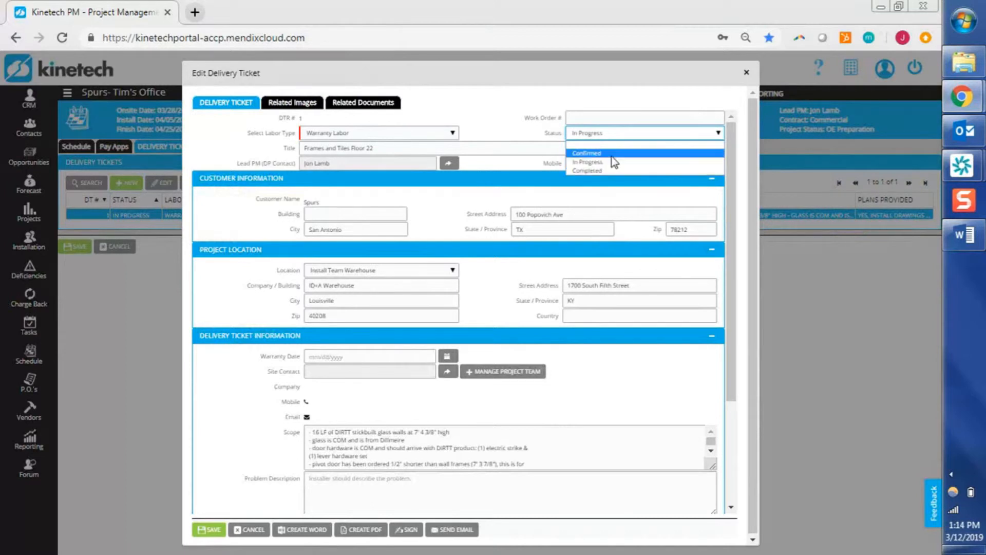
{"action": "left_click", "coordinate": [516, 133]}
{"action": "left_click", "coordinate": [440, 148]}
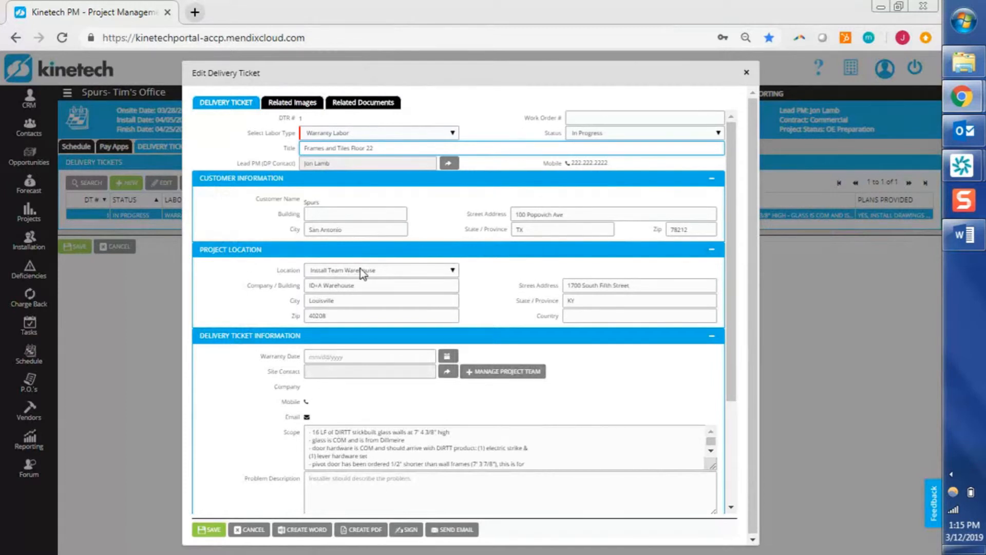
{"action": "left_click", "coordinate": [426, 276]}
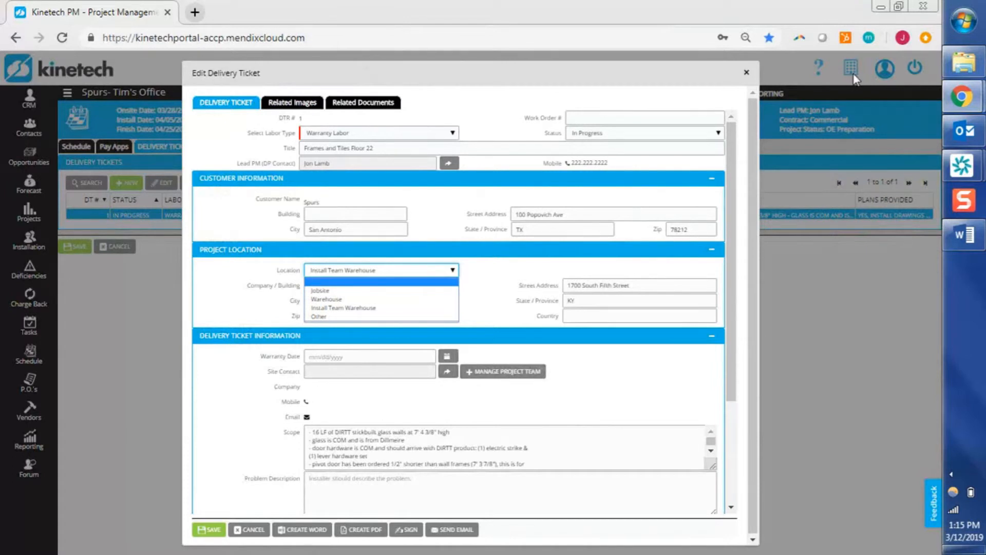
Try Warehouse with DP Warehouse 2, then switch the location to Install Team Warehouse.
{"action": "left_click", "coordinate": [335, 300]}
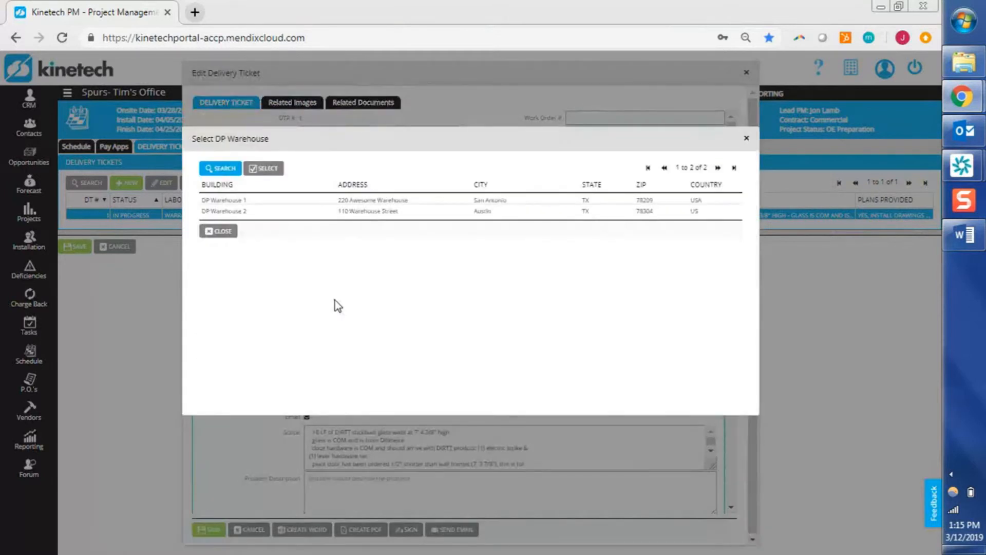
{"action": "double_click", "coordinate": [351, 214]}
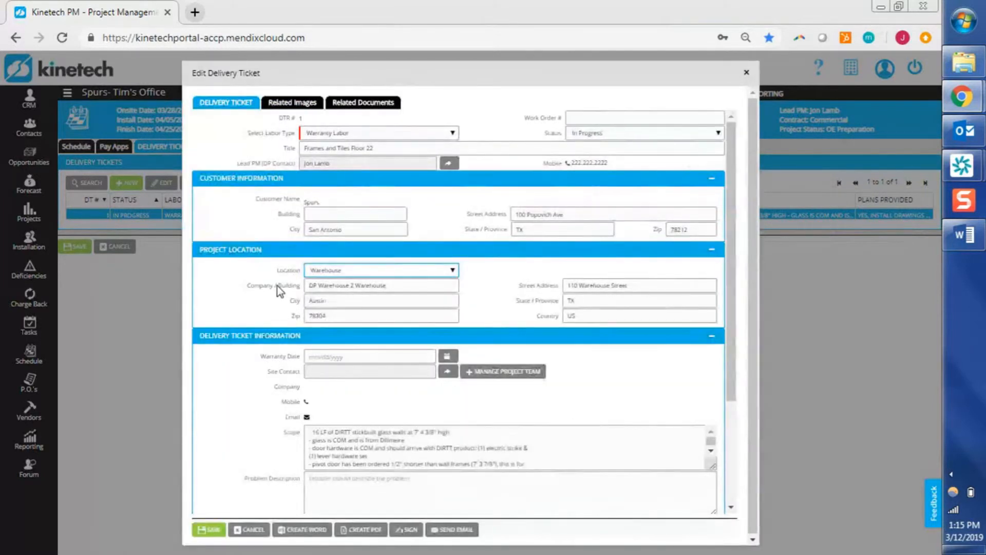
{"action": "left_click", "coordinate": [424, 274]}
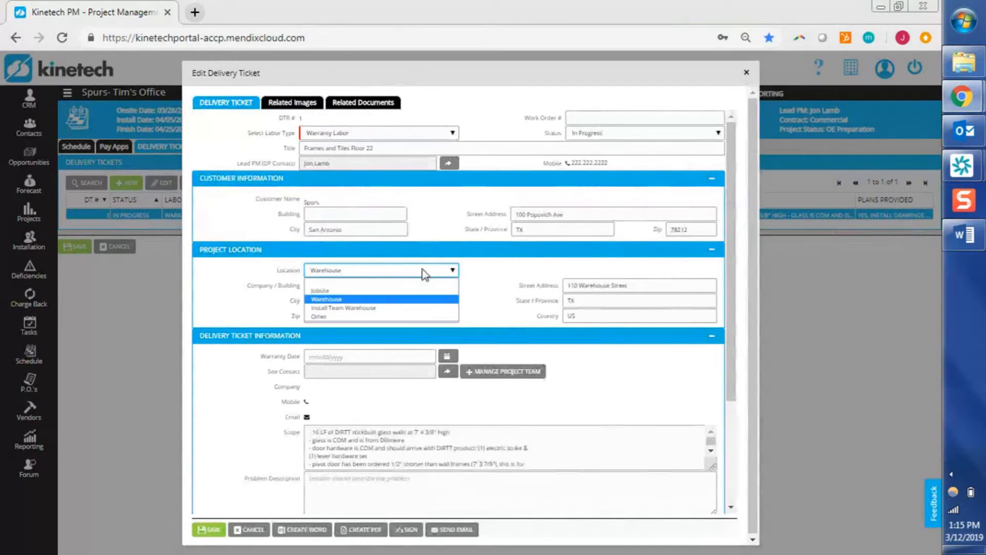
{"action": "left_click", "coordinate": [406, 310]}
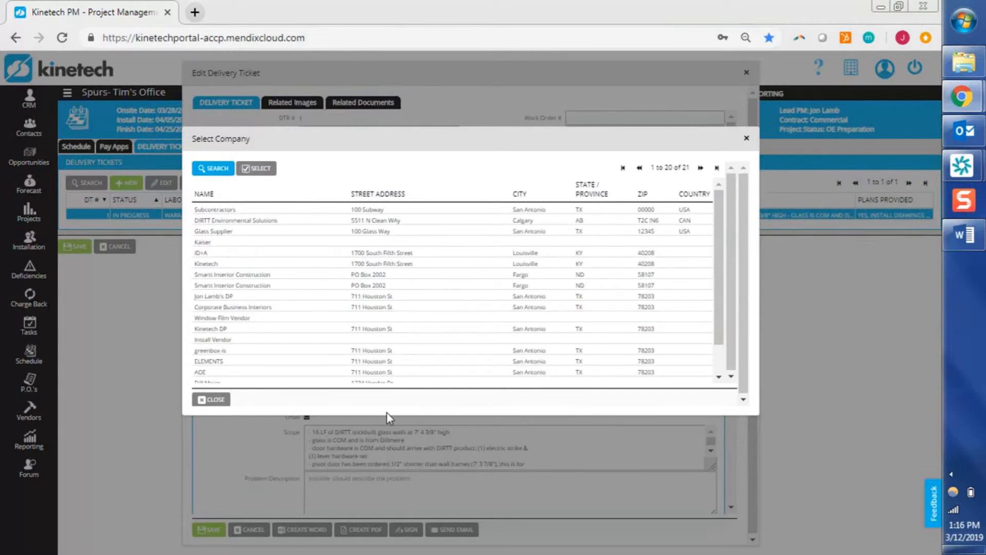
Choose New Install Team from the second page of companies as the location company.
{"action": "left_click_drag", "start_coordinate": [388, 413], "coordinate": [390, 413]}
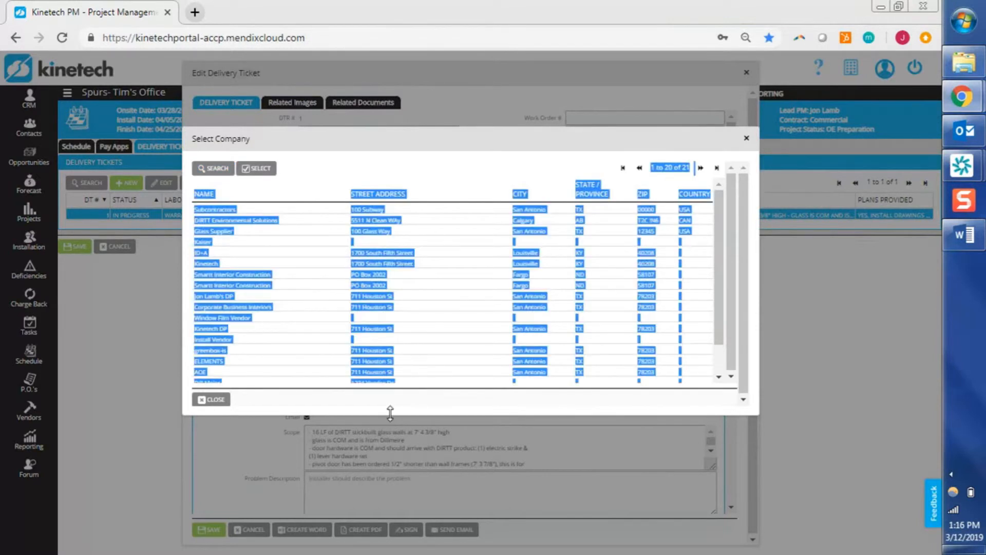
{"action": "left_click", "coordinate": [422, 374]}
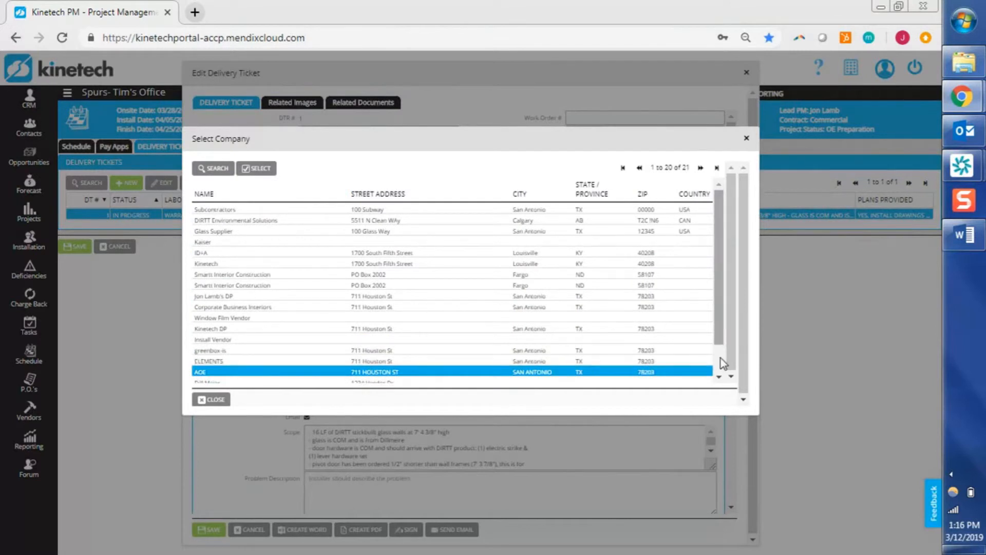
{"action": "scroll", "coordinate": [723, 364], "scroll_direction": "down", "scroll_amount": 1}
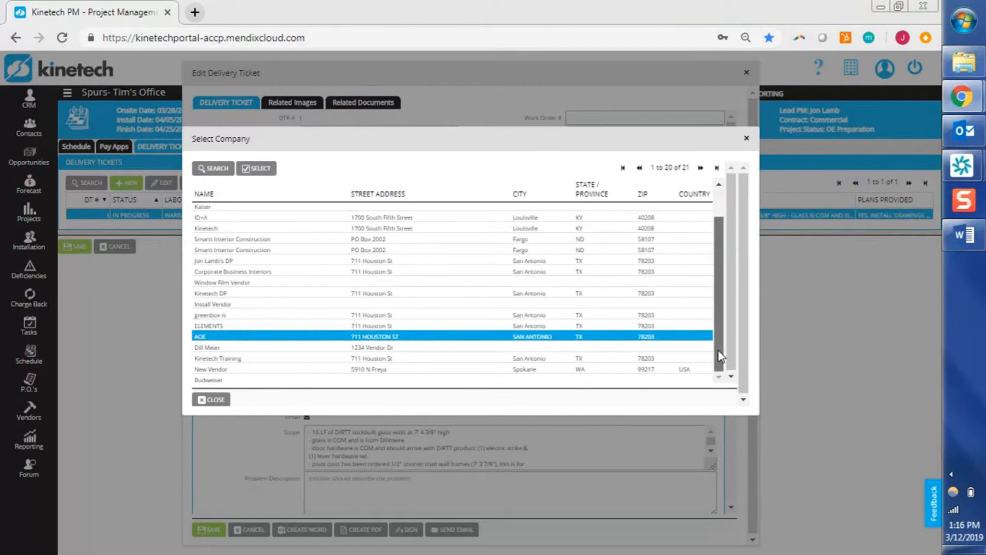
{"action": "scroll", "coordinate": [721, 356], "scroll_direction": "up", "scroll_amount": 1}
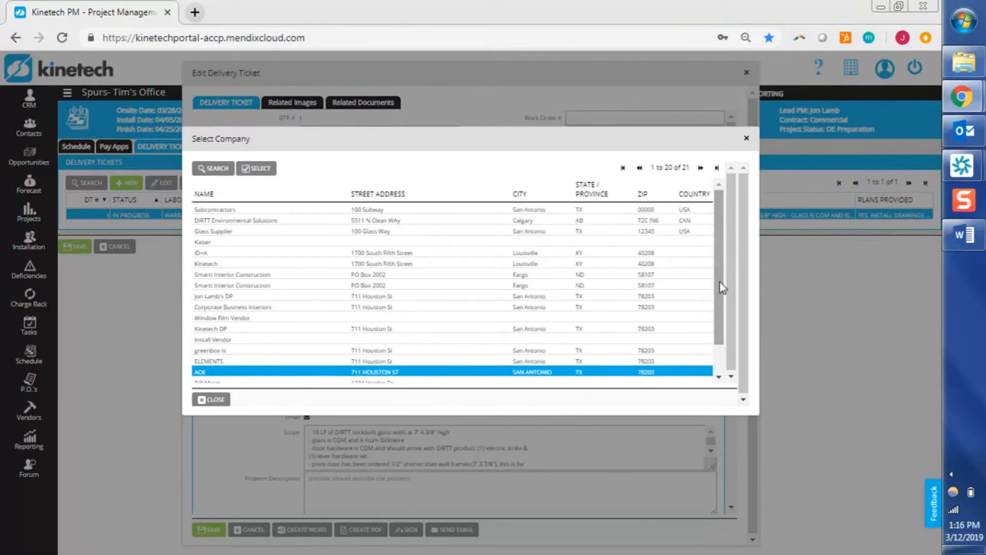
{"action": "left_click", "coordinate": [700, 167]}
{"action": "left_click", "coordinate": [483, 201]}
{"action": "double_click", "coordinate": [468, 201]}
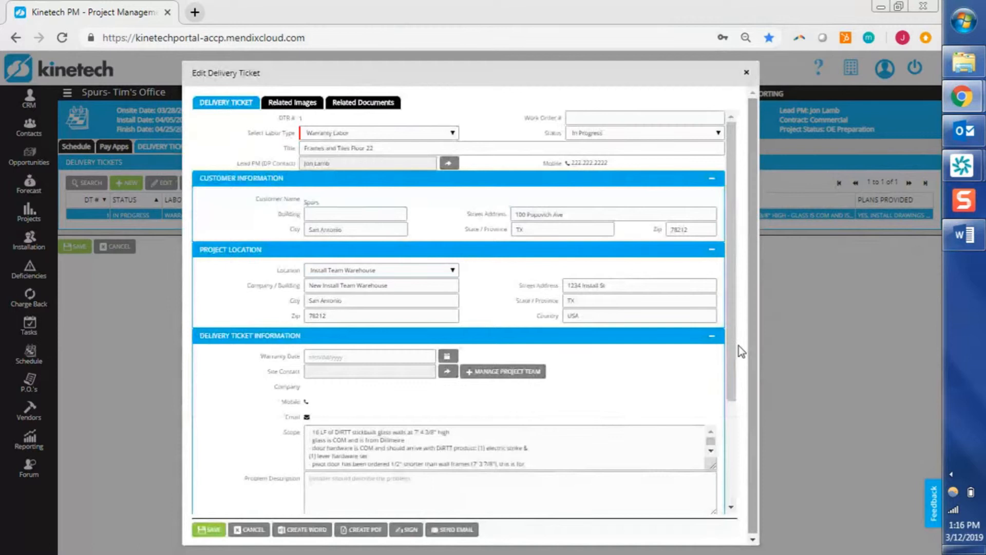
Set the ticket's warranty date to 03/14/2019.
{"action": "left_click_drag", "start_coordinate": [739, 347], "coordinate": [738, 443]}
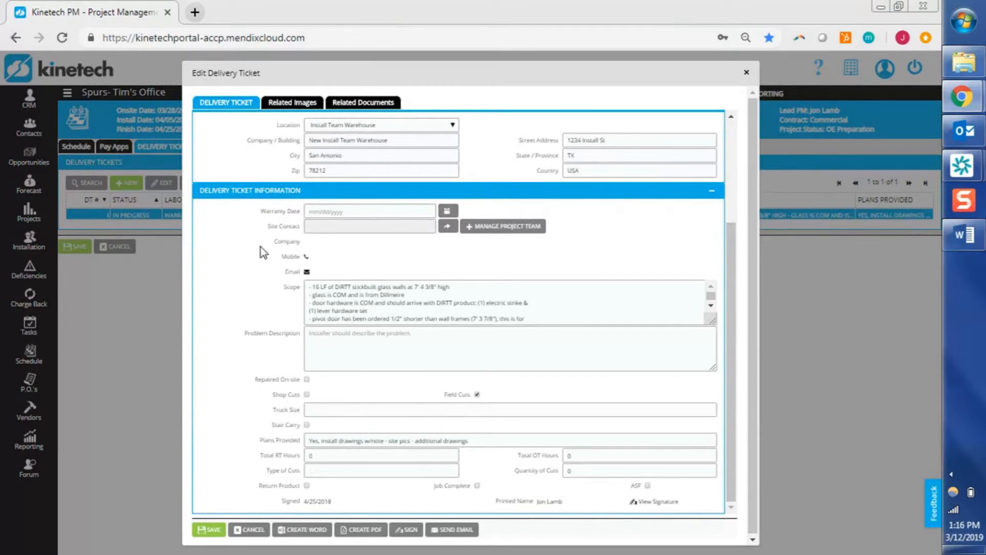
{"action": "left_click", "coordinate": [455, 214]}
{"action": "left_click", "coordinate": [367, 280]}
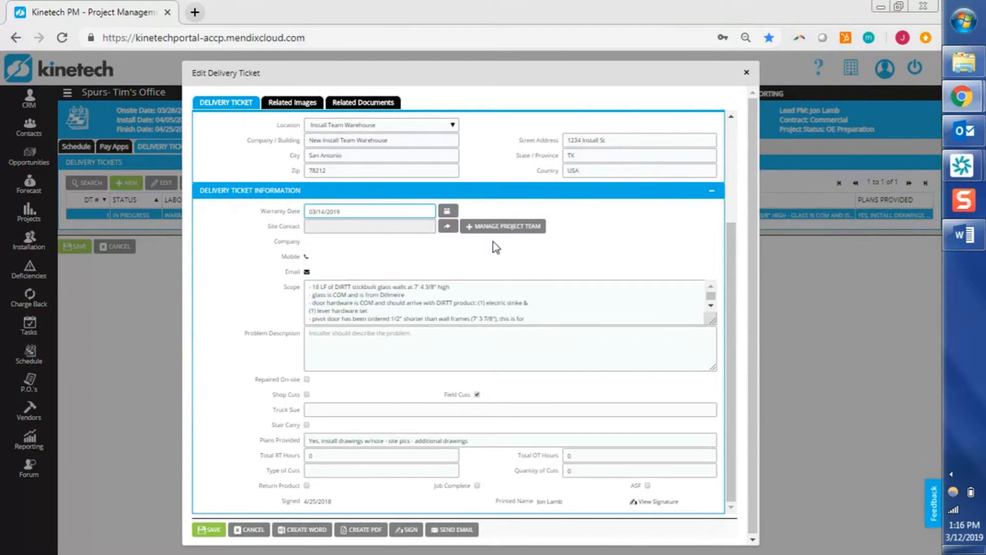
Make the Kinetech Training project team member the ticket's site contact.
{"action": "left_click", "coordinate": [451, 232]}
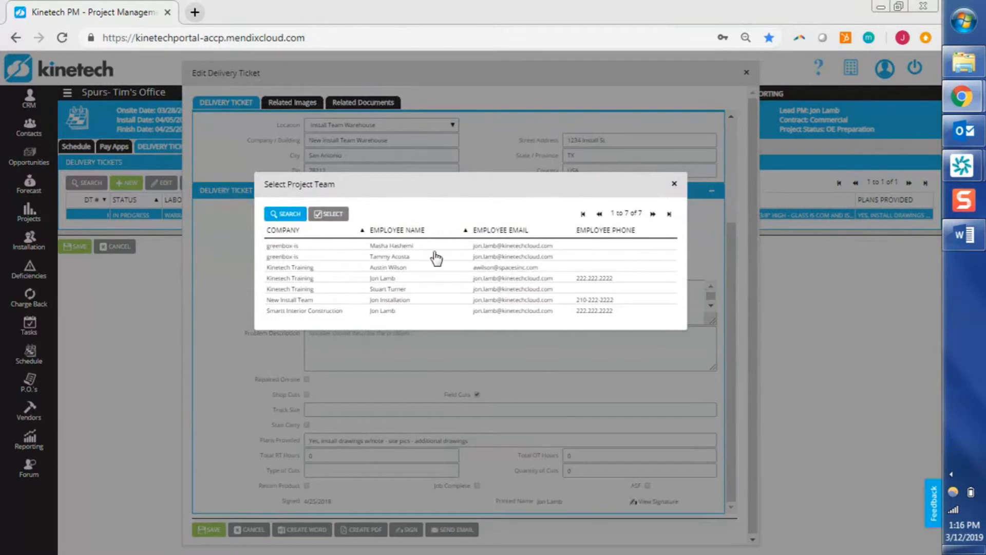
{"action": "left_click", "coordinate": [414, 279]}
{"action": "double_click", "coordinate": [415, 279]}
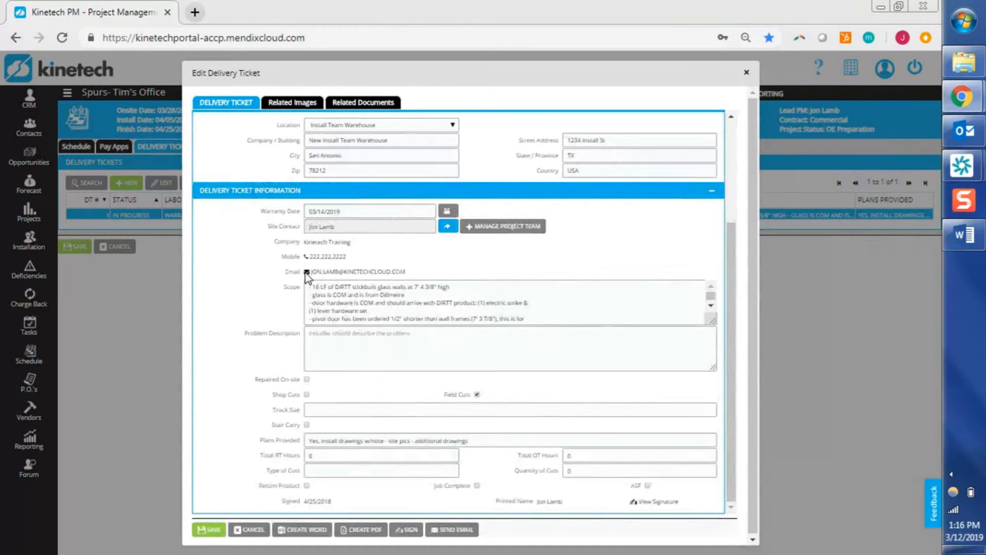
{"action": "left_click", "coordinate": [558, 292]}
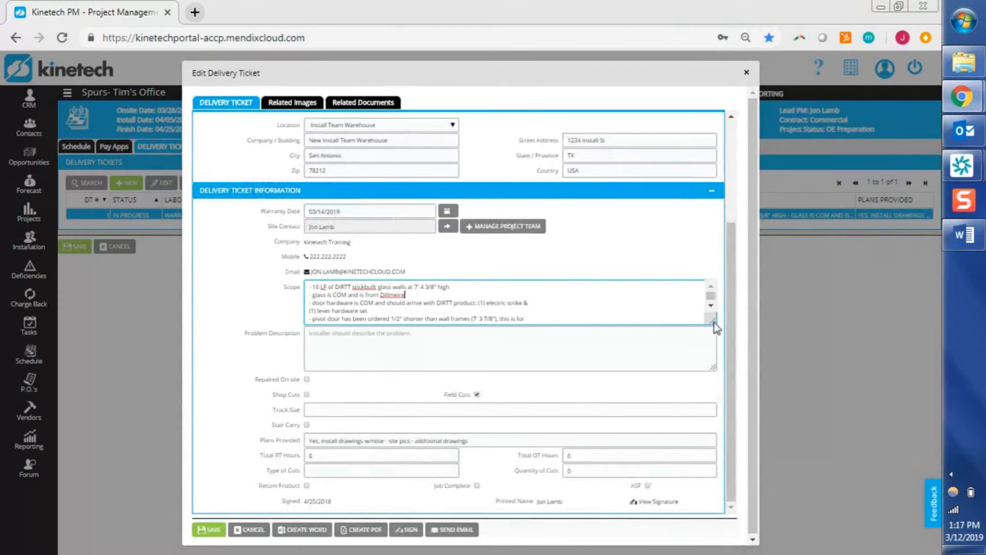
Drag the Scope box taller to show the full description, then move into Problem Description.
{"action": "left_click_drag", "start_coordinate": [714, 328], "coordinate": [709, 391]}
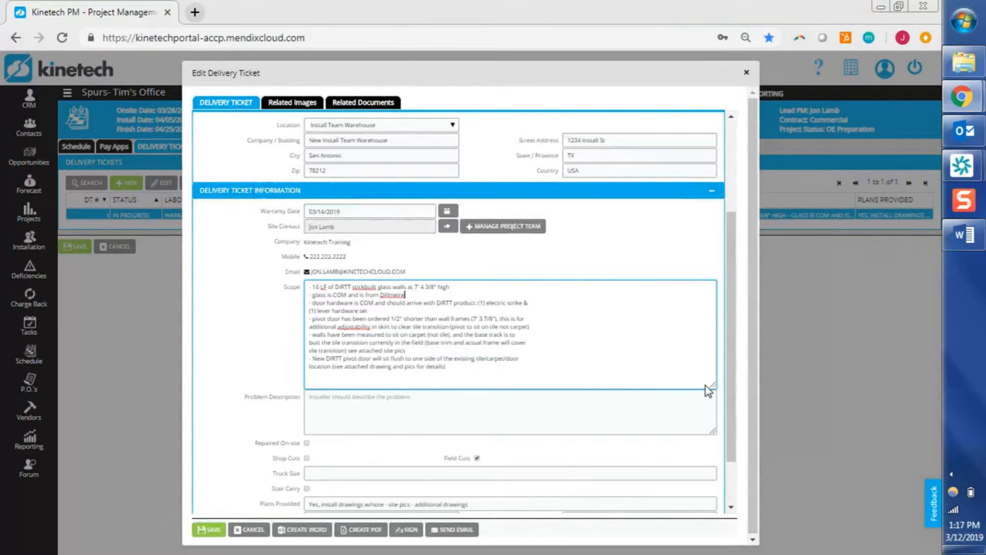
{"action": "left_click", "coordinate": [734, 358]}
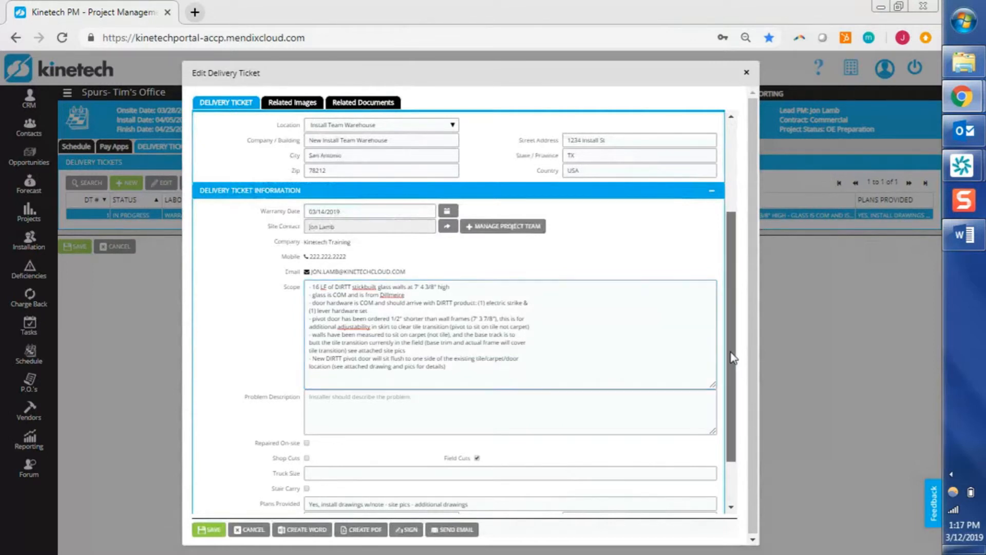
{"action": "scroll", "coordinate": [734, 359], "scroll_direction": "down", "scroll_amount": 2}
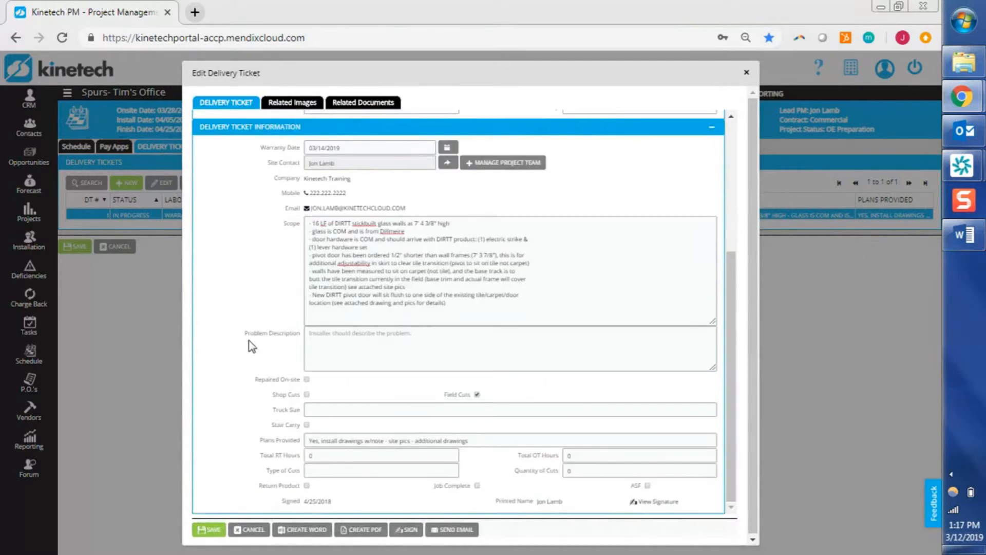
{"action": "left_click", "coordinate": [330, 347]}
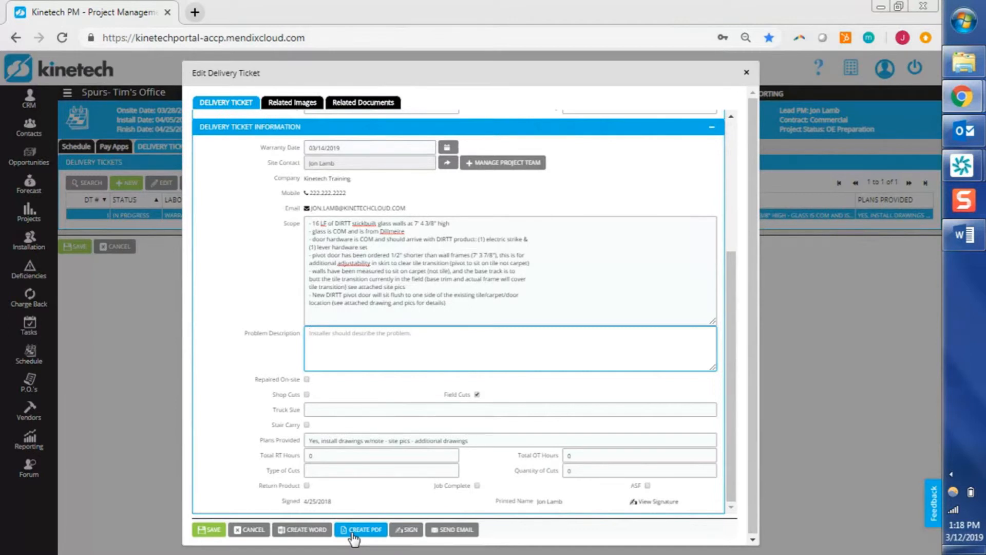
Reset the ticket's signature, draw a new one and save it.
{"action": "left_click", "coordinate": [407, 532]}
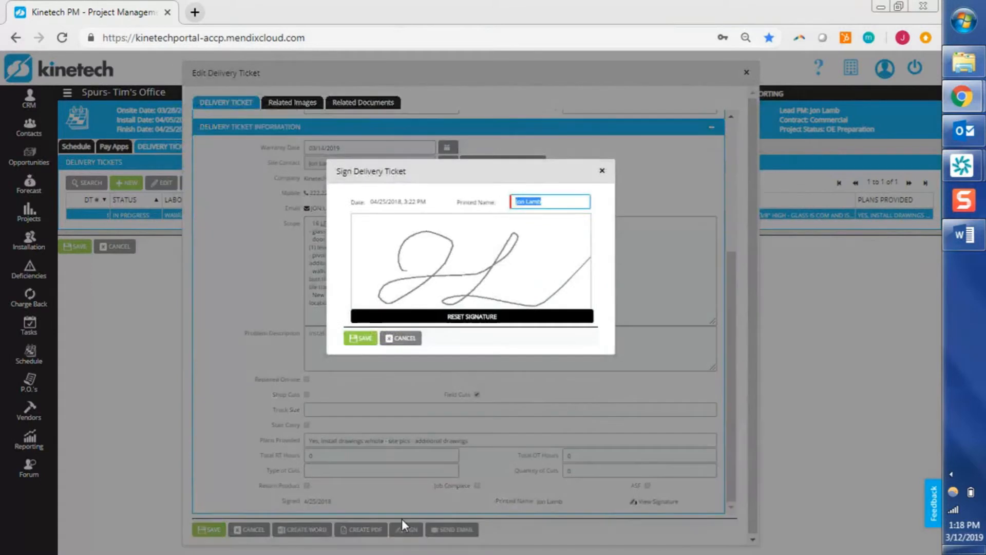
{"action": "left_click", "coordinate": [444, 318]}
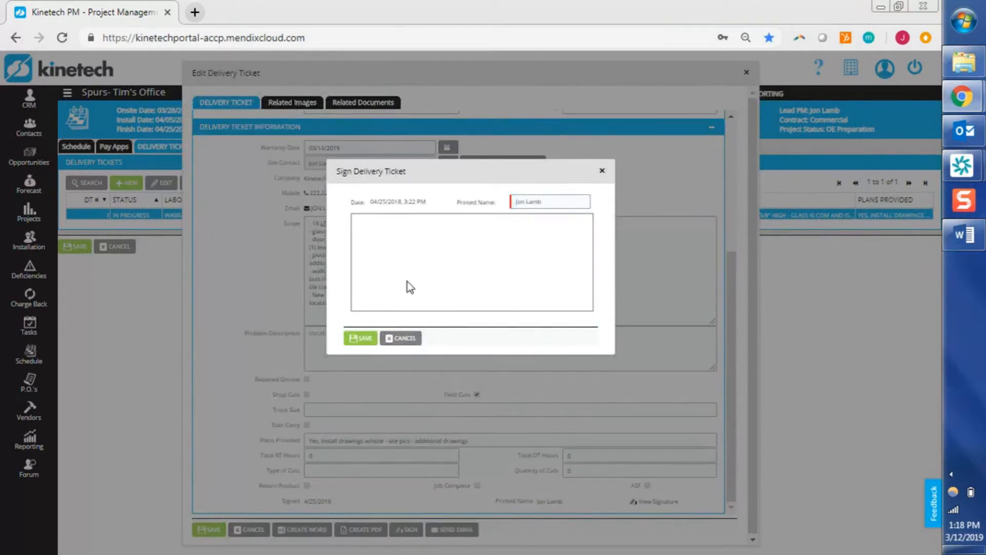
{"action": "mouse_move", "coordinate": [451, 229]}
{"action": "left_mouse_down"}
{"action": "mouse_move", "coordinate": [493, 252]}
{"action": "mouse_move", "coordinate": [508, 226]}
{"action": "left_mouse_up"}
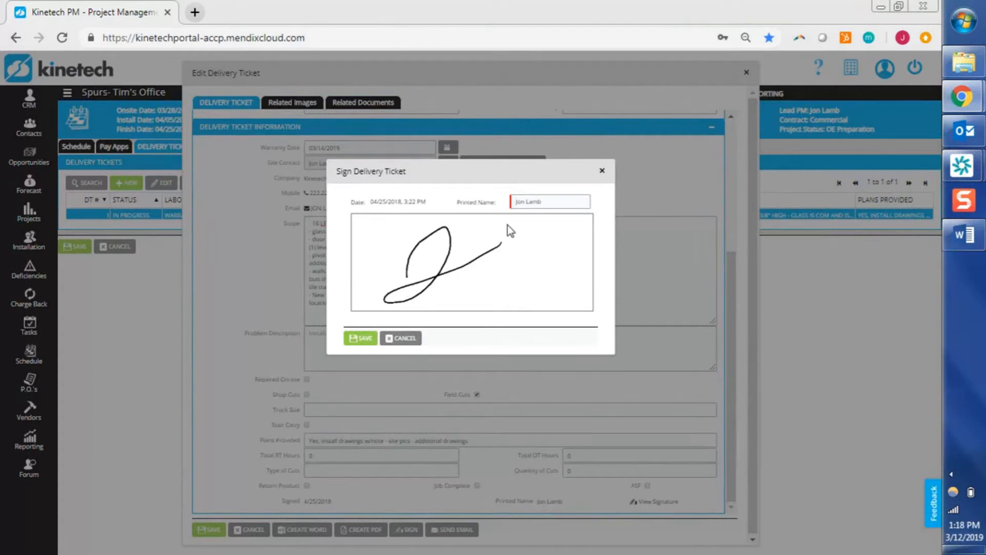
{"action": "left_click_drag", "start_coordinate": [483, 285], "coordinate": [544, 276]}
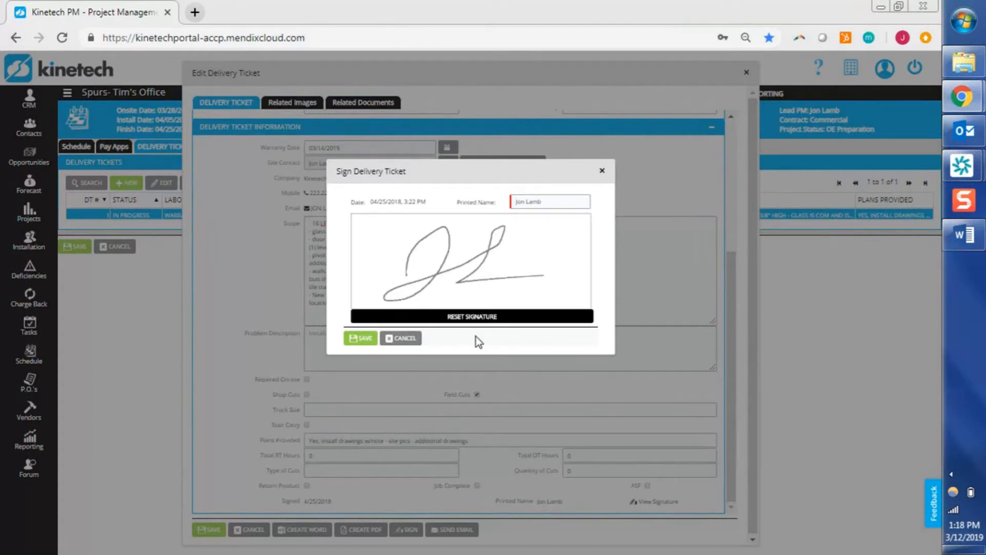
{"action": "left_click", "coordinate": [361, 339]}
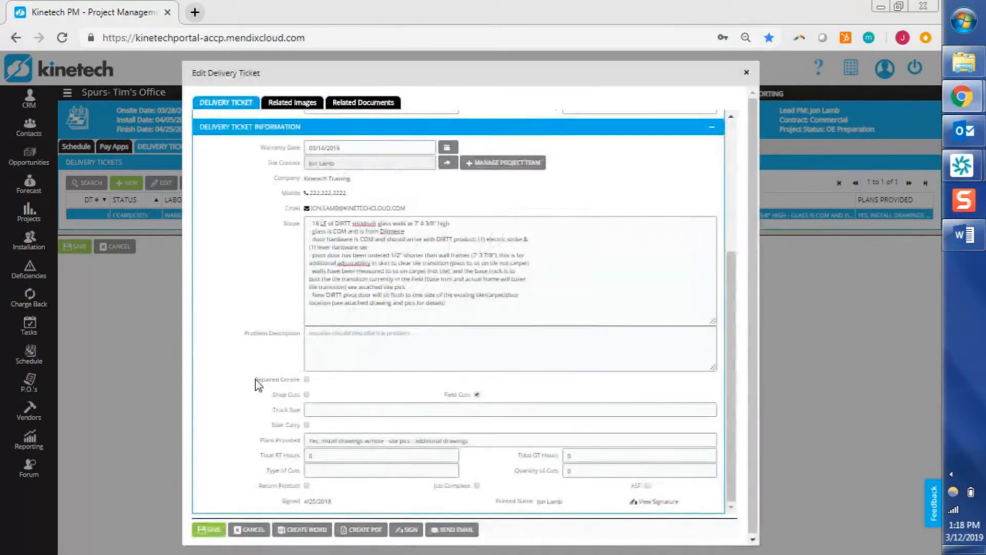
Create the ticket's PDF, save the ticket, and open the downloaded report.
{"action": "left_click", "coordinate": [363, 531]}
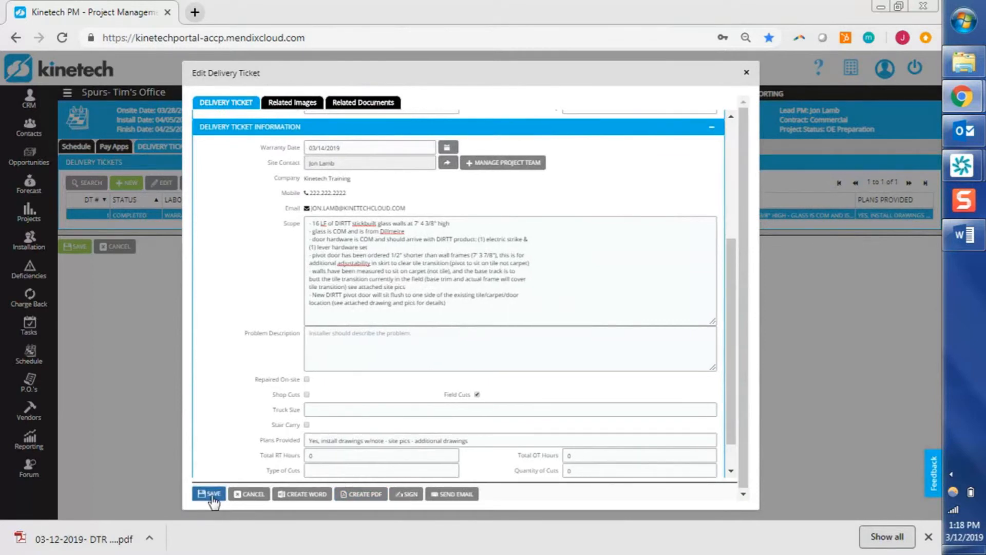
{"action": "left_click", "coordinate": [212, 496]}
{"action": "left_click", "coordinate": [82, 538]}
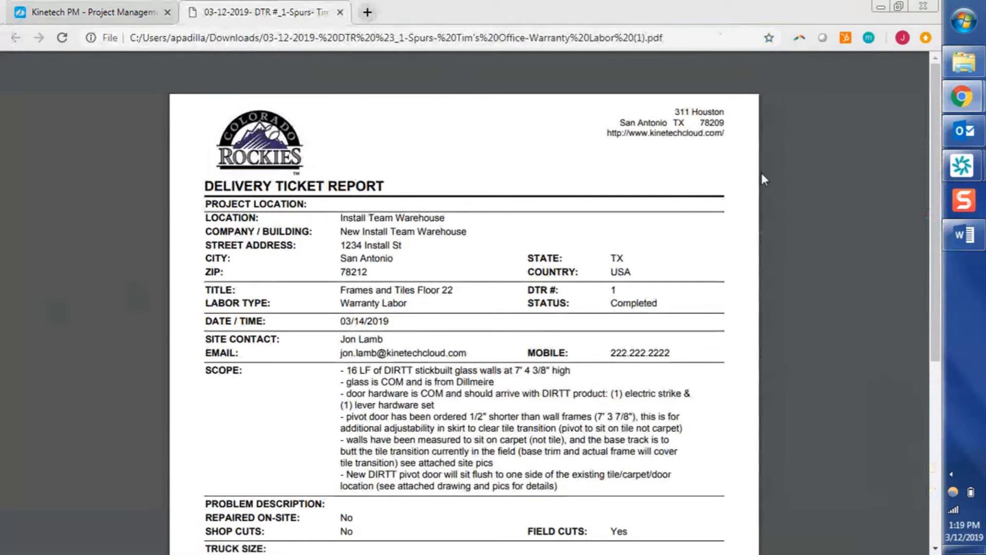
Scroll the DTR #1 report down to its signature, then return to the Kinetech PM tab.
{"action": "scroll", "coordinate": [762, 175], "scroll_direction": "down", "scroll_amount": 3}
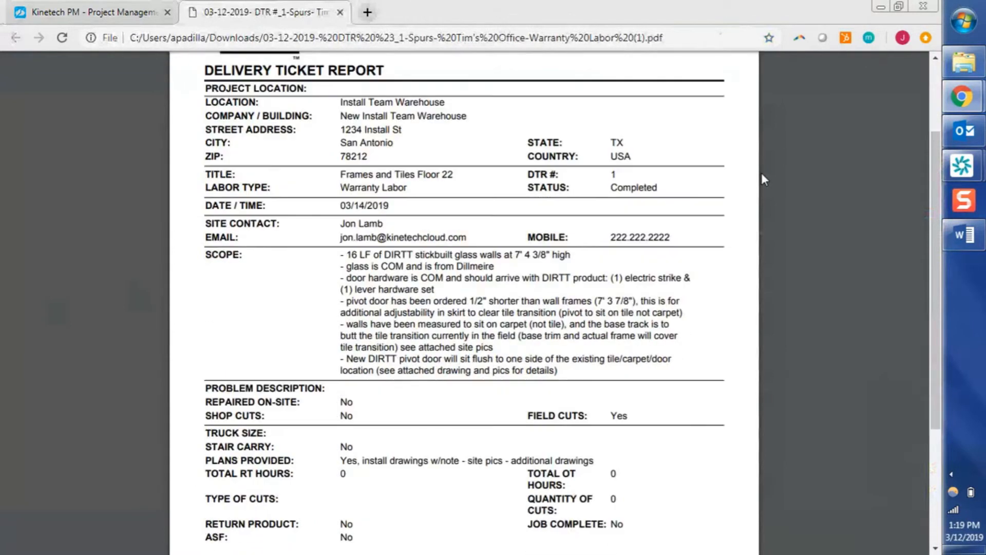
{"action": "scroll", "coordinate": [762, 175], "scroll_direction": "down", "scroll_amount": 1}
{"action": "scroll", "coordinate": [761, 179], "scroll_direction": "down", "scroll_amount": 3}
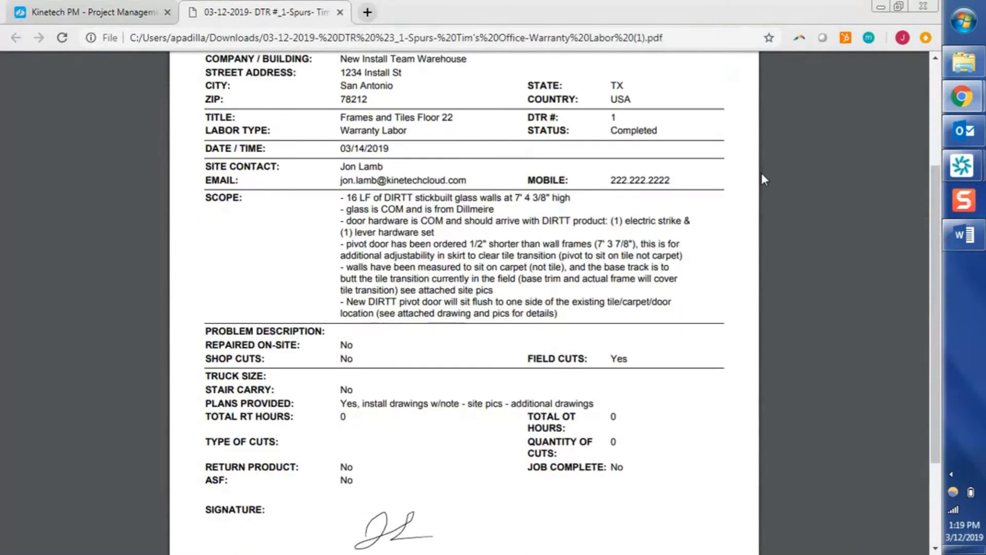
{"action": "scroll", "coordinate": [761, 179], "scroll_direction": "down", "scroll_amount": 3}
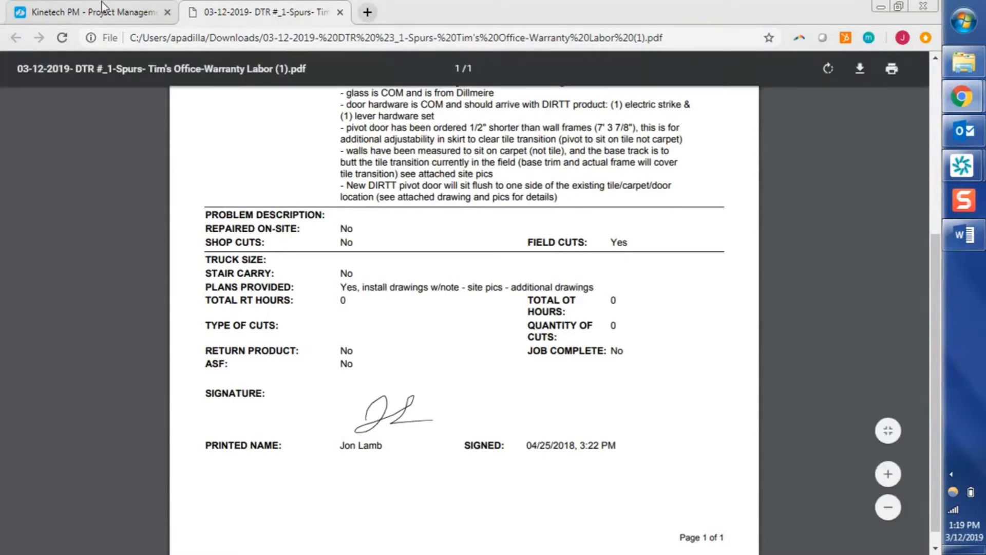
{"action": "left_click", "coordinate": [102, 14]}
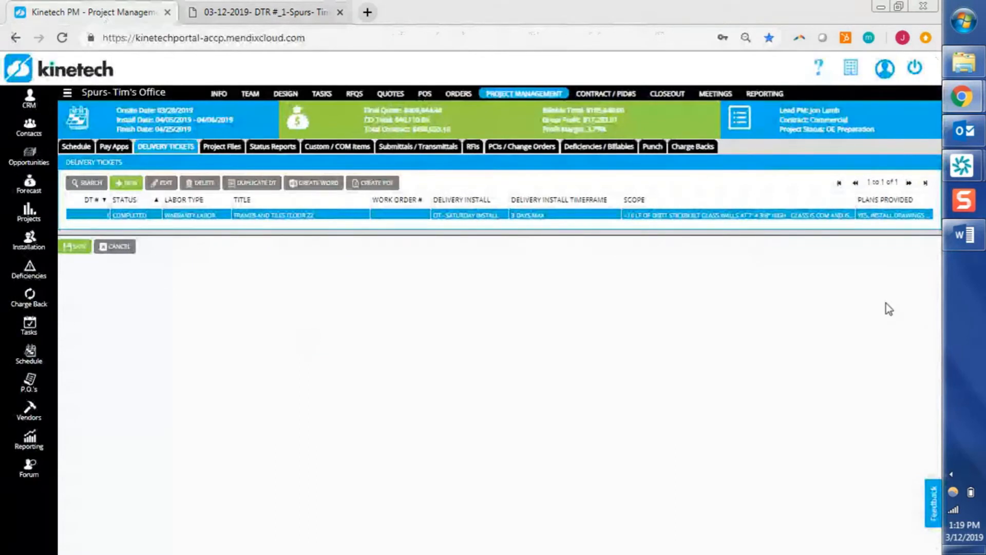
{"action": "left_click", "coordinate": [964, 235]}
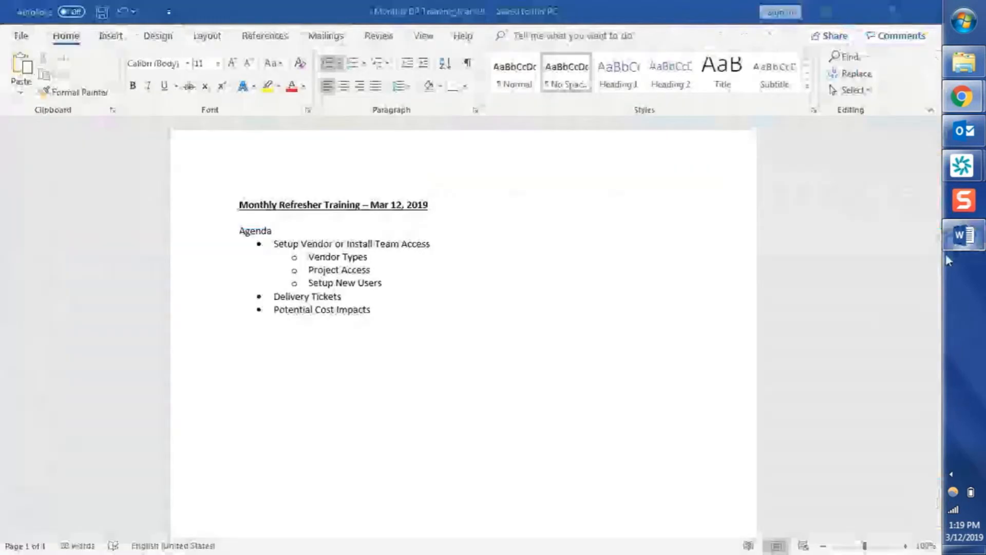
{"action": "left_click", "coordinate": [401, 312]}
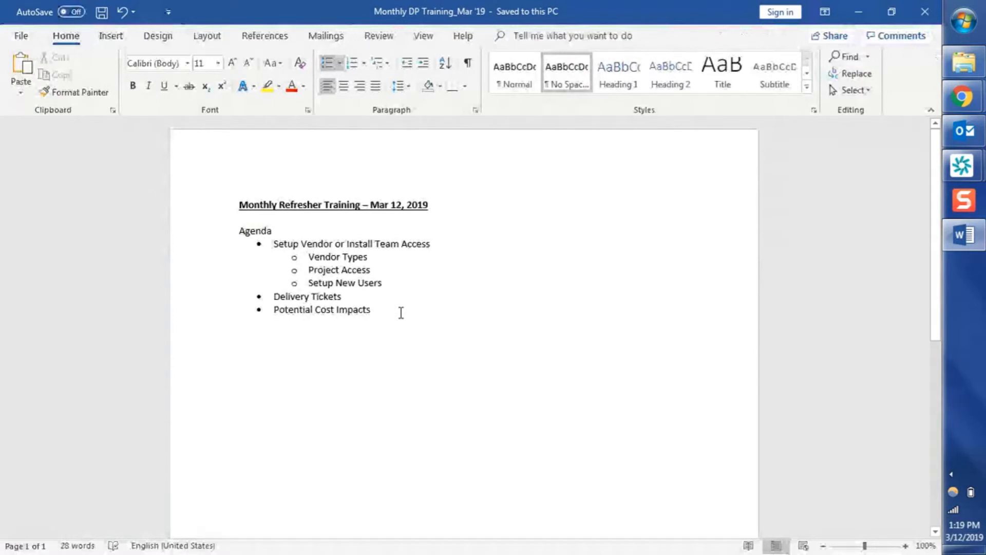
{"action": "key", "text": "alt+Tab"}
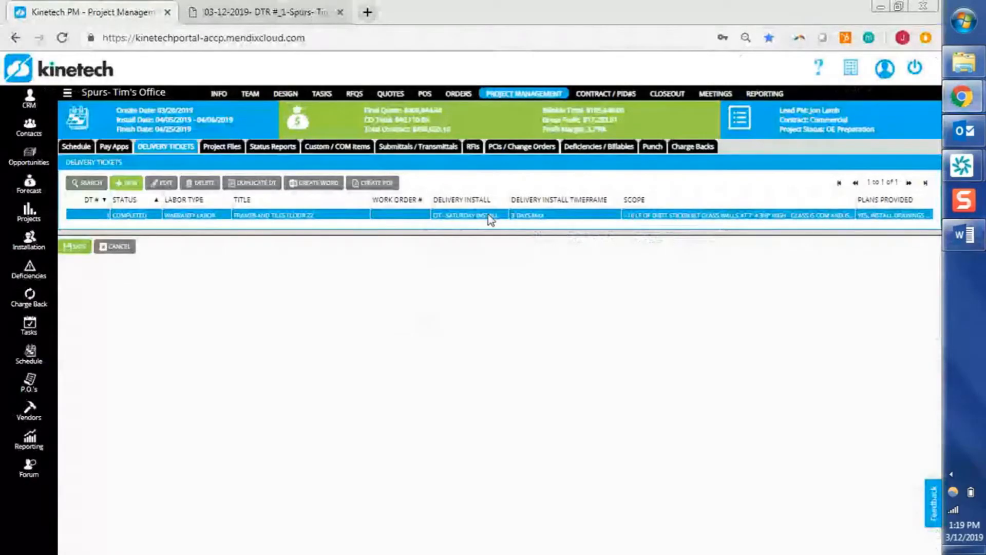
Show the PCIs / Change Orders page with five open PCIs and five approved CORs.
{"action": "left_click", "coordinate": [521, 146]}
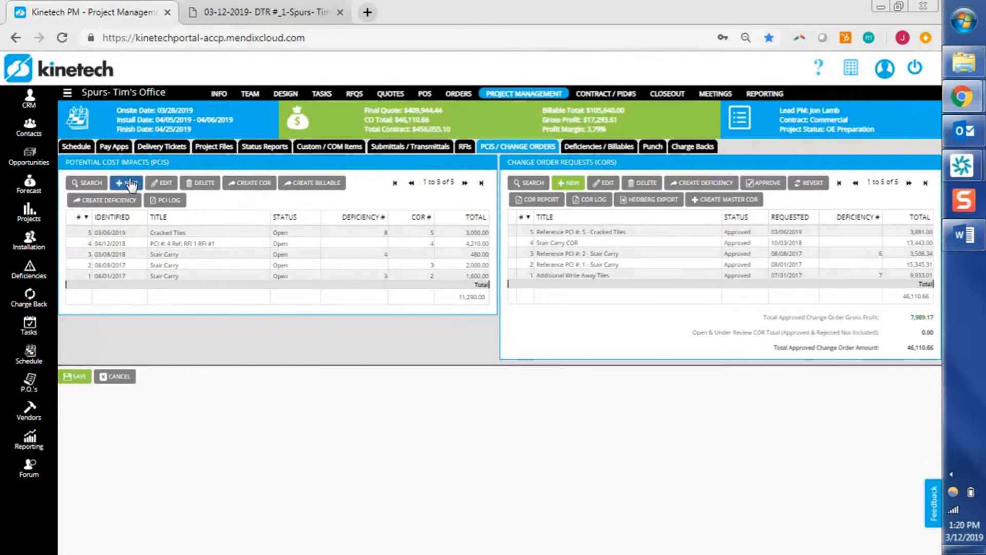
Start new PCI #6, status Open, identified 03/12/2019, and title it 'Delivery is obstructed'.
{"action": "left_click", "coordinate": [131, 183]}
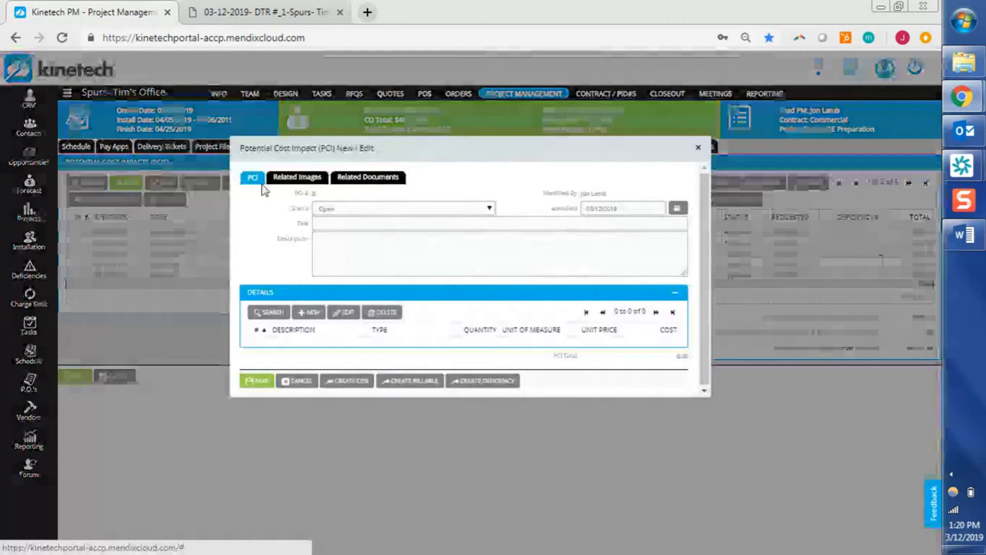
{"action": "left_click", "coordinate": [351, 225]}
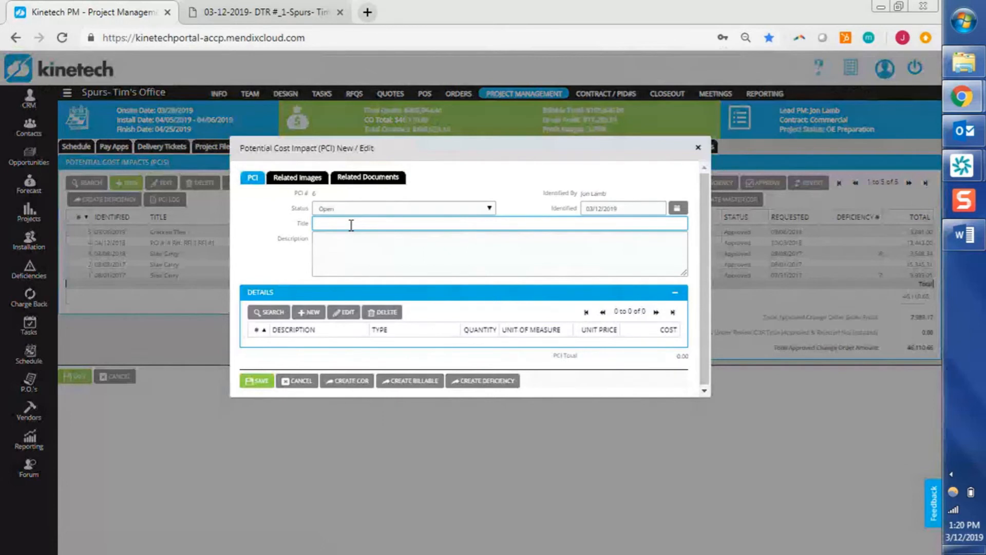
{"action": "type", "text": "Delivery "}
{"action": "type", "text": "is assu"}
{"action": "type", "text": "ructed"}
{"action": "left_click", "coordinate": [347, 260]}
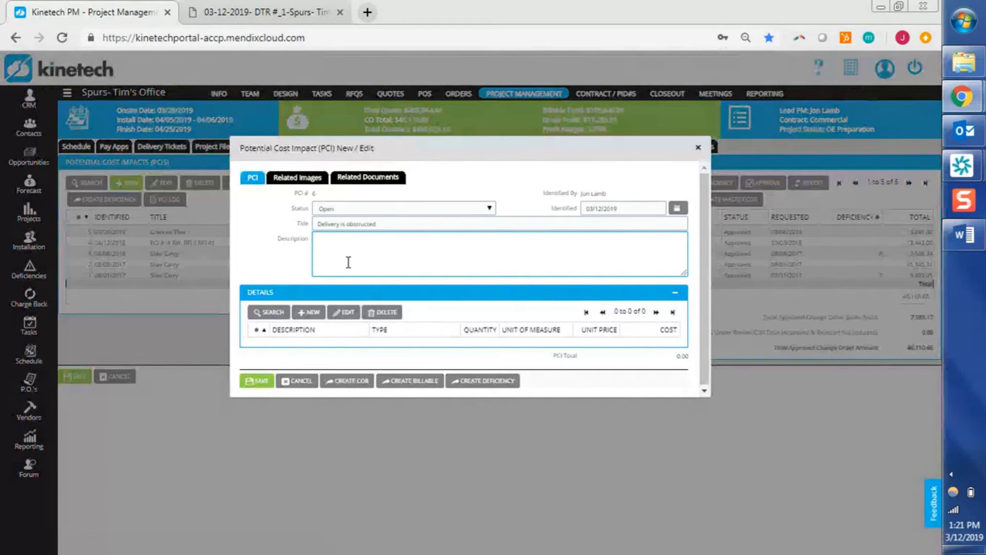
Save a Direct Labor detail line: Extra Hours, 12 hours at 86.00/hr, totaling 1,032.00.
{"action": "left_click", "coordinate": [311, 314]}
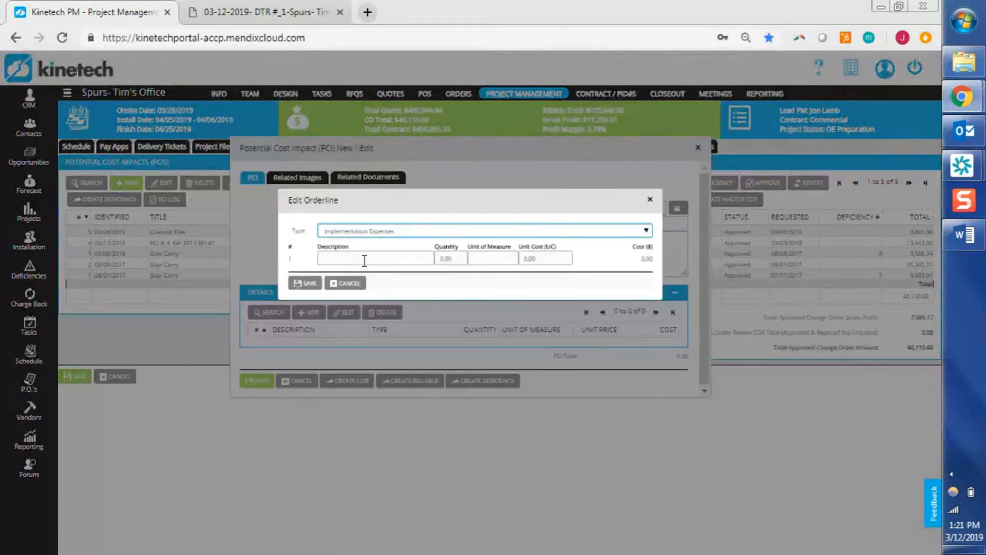
{"action": "left_click", "coordinate": [378, 232]}
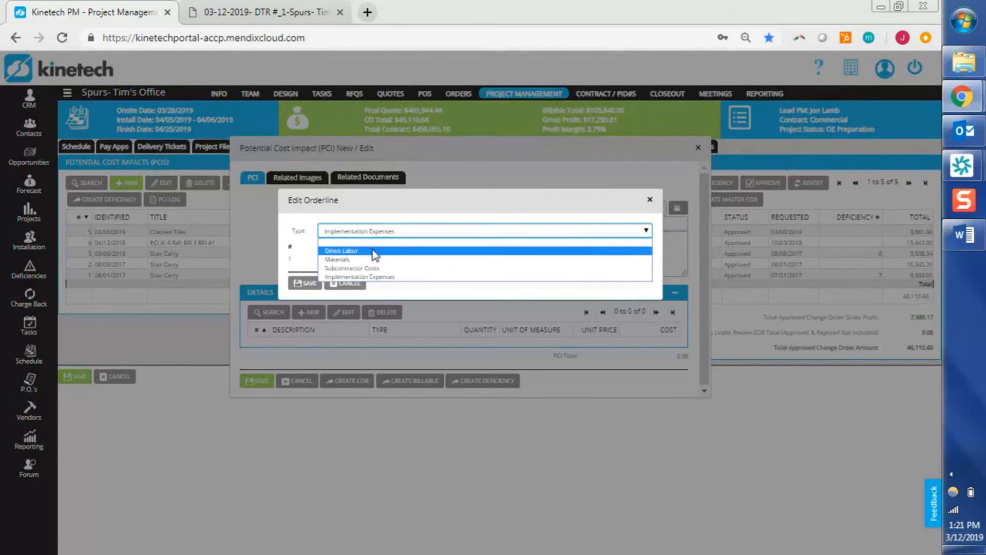
{"action": "left_click", "coordinate": [374, 252]}
{"action": "left_click", "coordinate": [372, 258]}
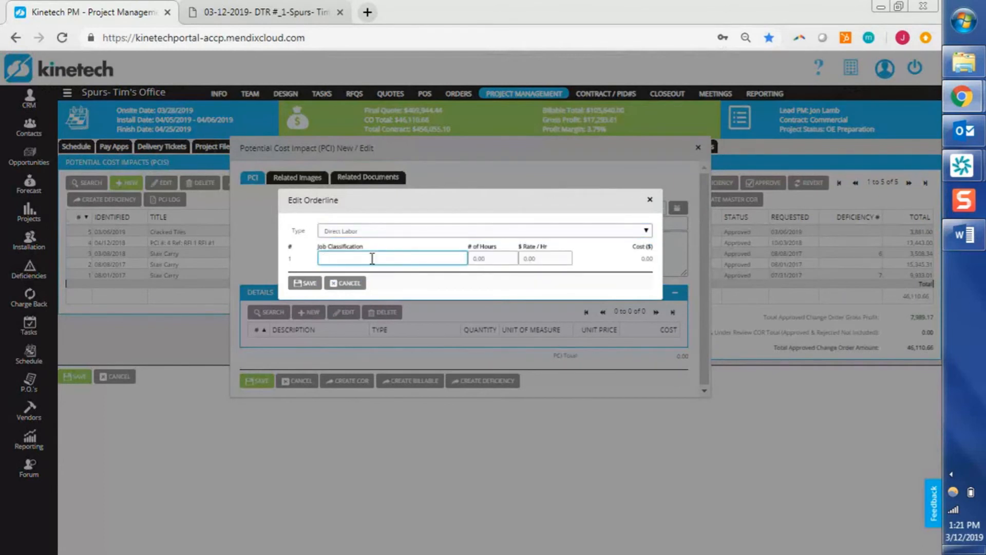
{"action": "type", "text": "Extra Hours"}
{"action": "key", "text": "Tab"}
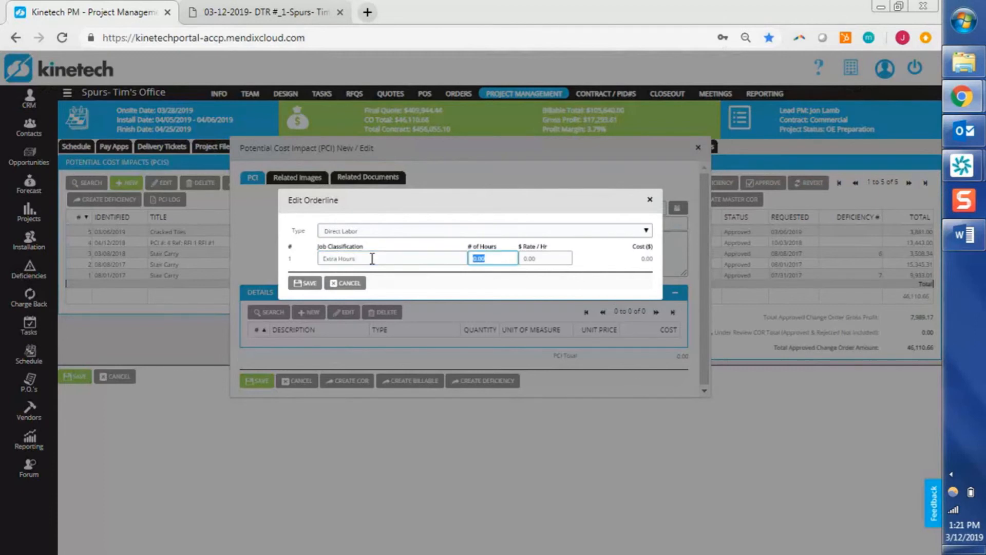
{"action": "type", "text": "12"}
{"action": "key", "text": "Tab"}
{"action": "type", "text": "86"}
{"action": "key", "text": "Tab"}
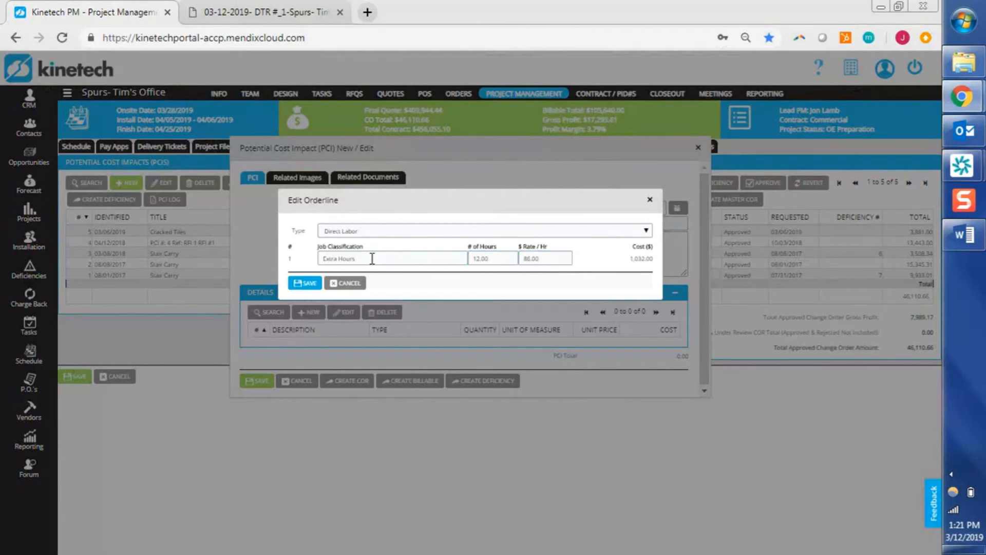
{"action": "left_click", "coordinate": [308, 284]}
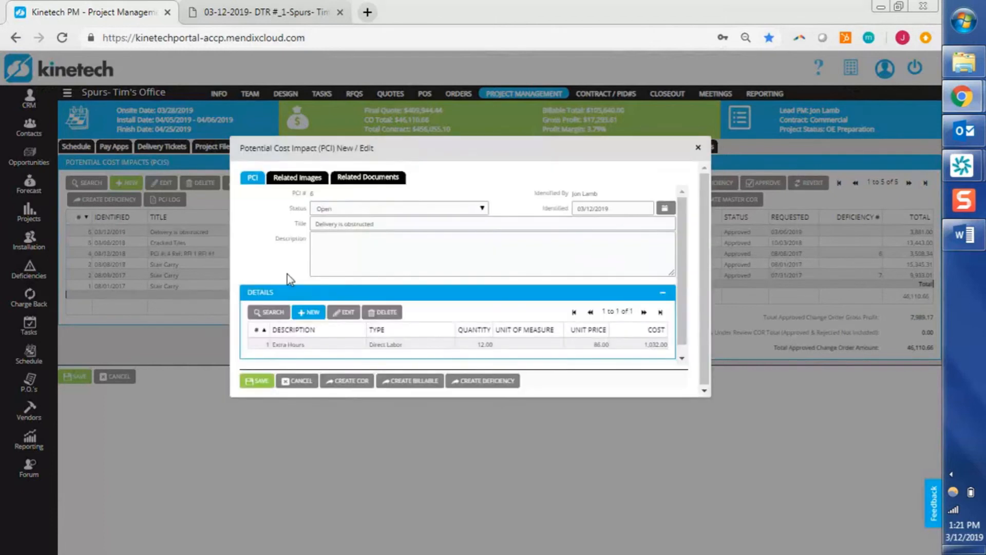
{"action": "left_click", "coordinate": [329, 347]}
Create a billable from PCI 6, then view the Deficiencies / Billables list of 14 items.
{"action": "left_click", "coordinate": [404, 381]}
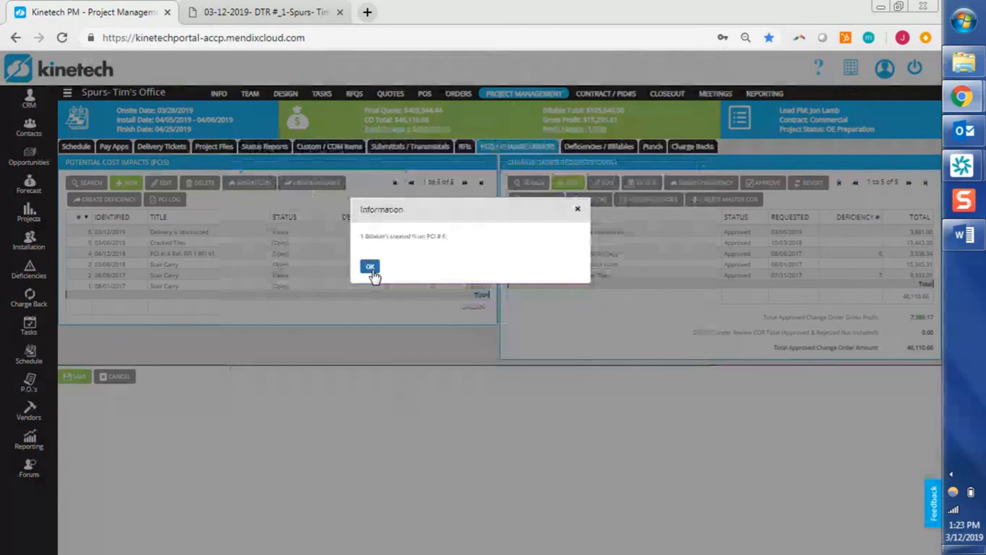
{"action": "left_click", "coordinate": [370, 267]}
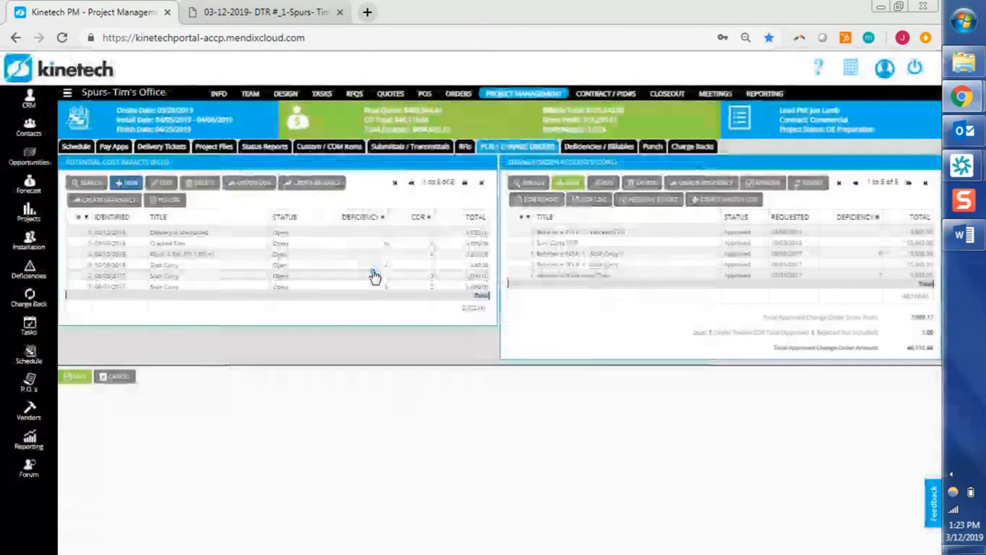
{"action": "left_click", "coordinate": [610, 149]}
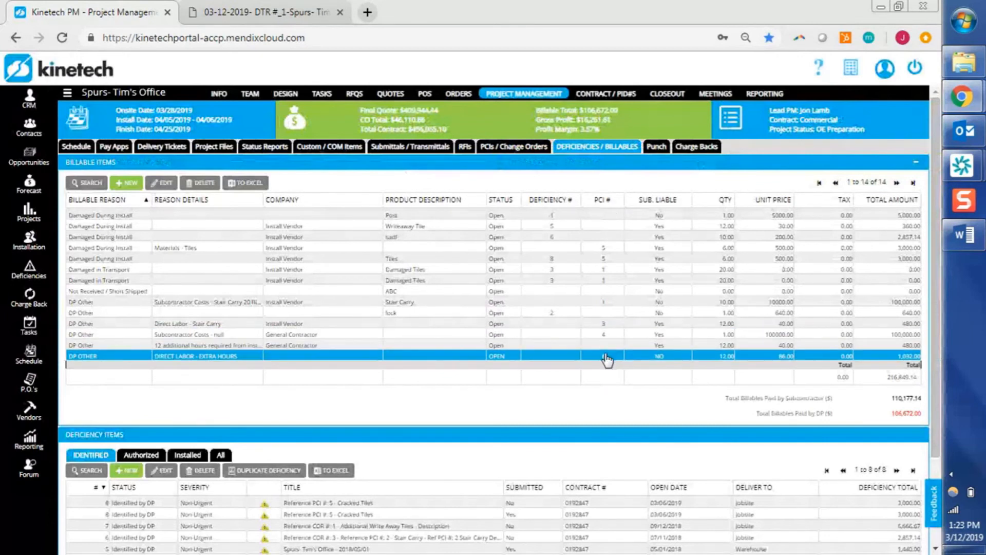
Open the DP Other / Direct Labor - Extra Hours billable and set 'Responsible for payment?' to YES.
{"action": "double_click", "coordinate": [223, 356]}
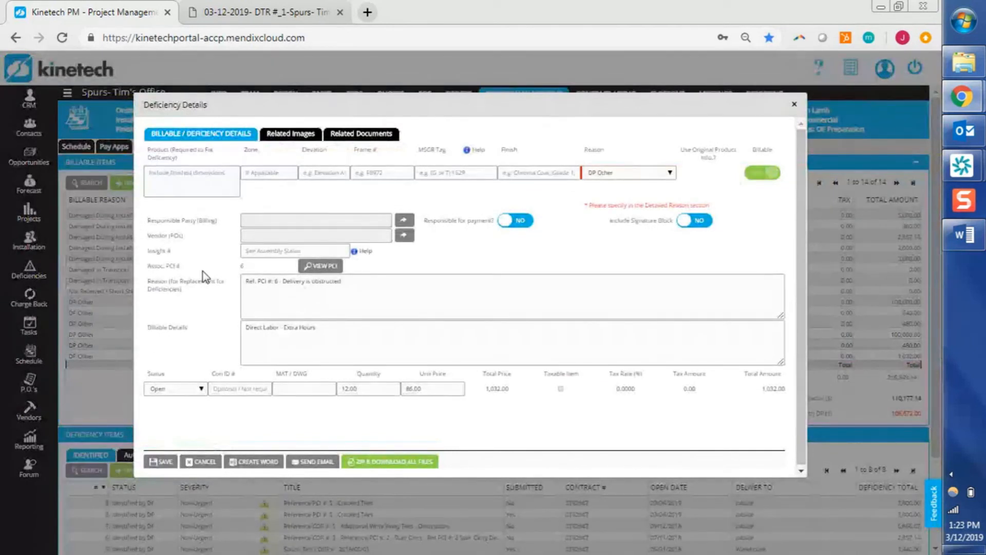
{"action": "left_click", "coordinate": [389, 294]}
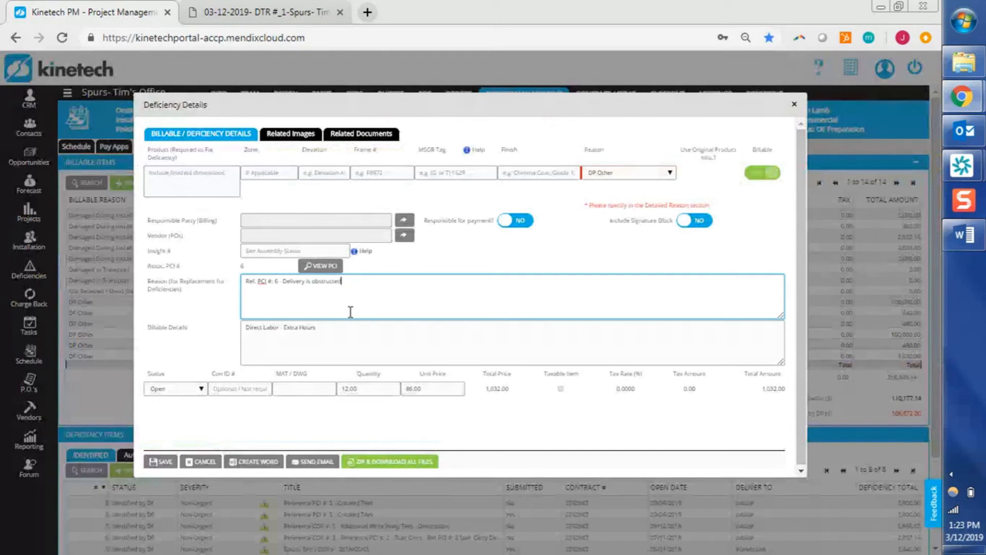
{"action": "left_click", "coordinate": [341, 335]}
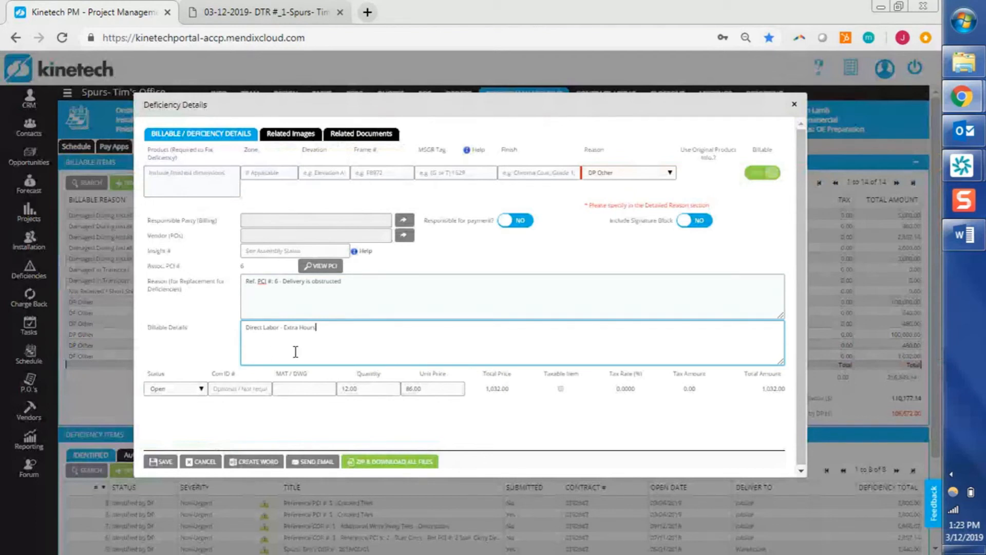
{"action": "left_click", "coordinate": [369, 388]}
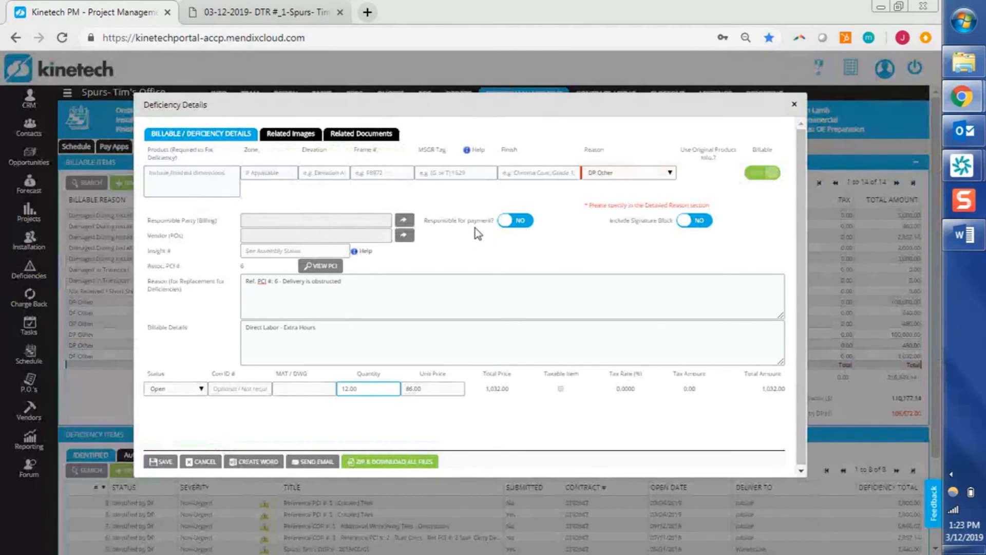
{"action": "left_click", "coordinate": [522, 221]}
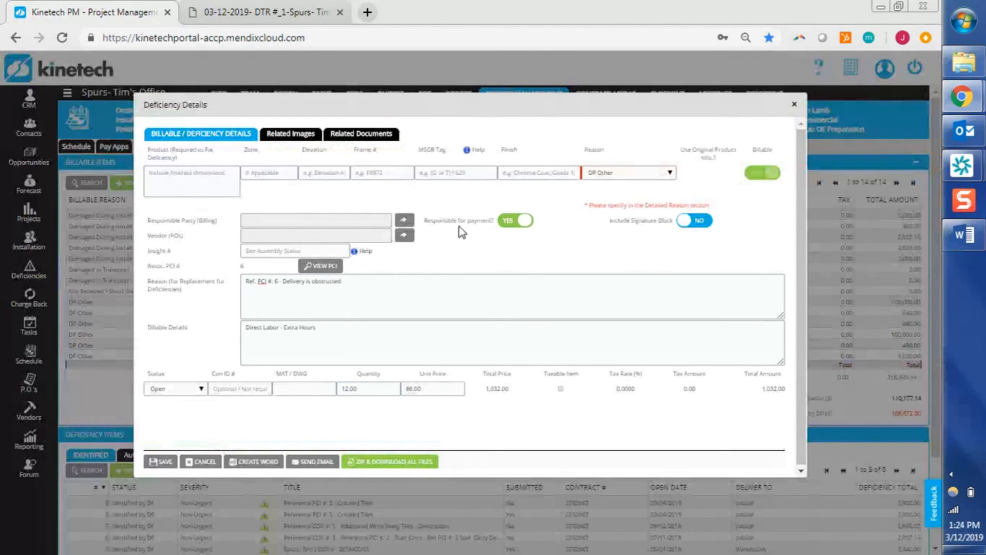
Choose New Install Team from Select Company as the Responsible Party (Billing).
{"action": "left_click", "coordinate": [405, 226]}
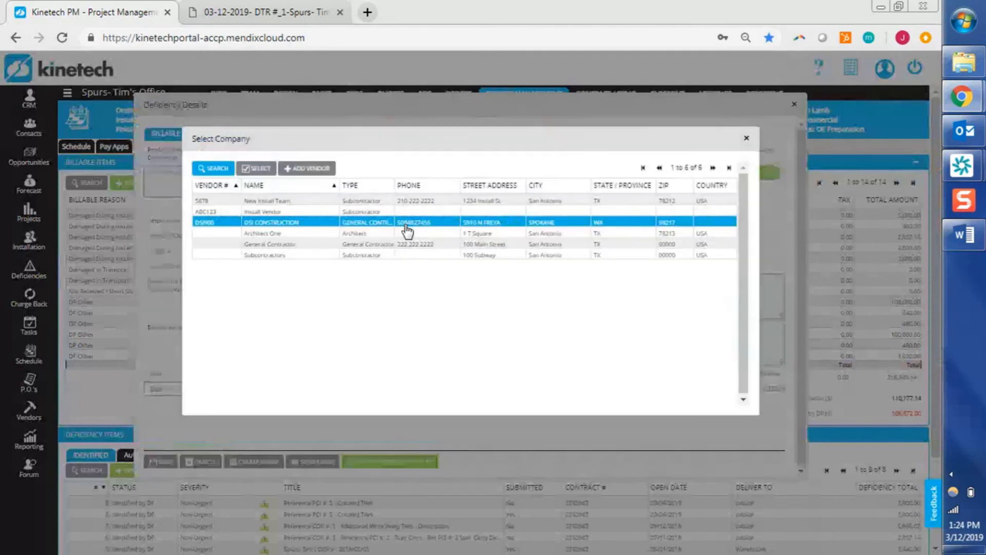
{"action": "left_click", "coordinate": [347, 212]}
{"action": "double_click", "coordinate": [351, 204]}
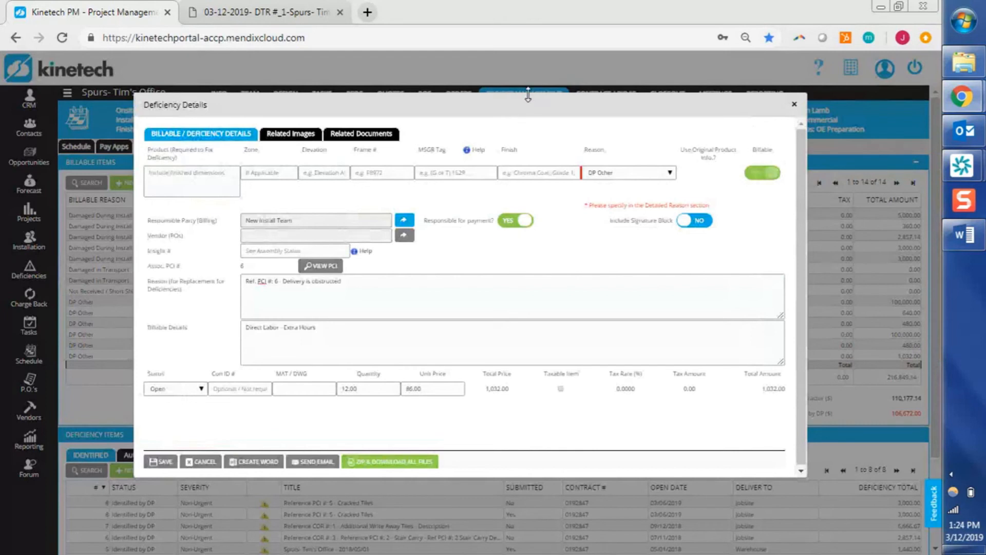
{"action": "left_click_drag", "start_coordinate": [528, 96], "coordinate": [524, 145]}
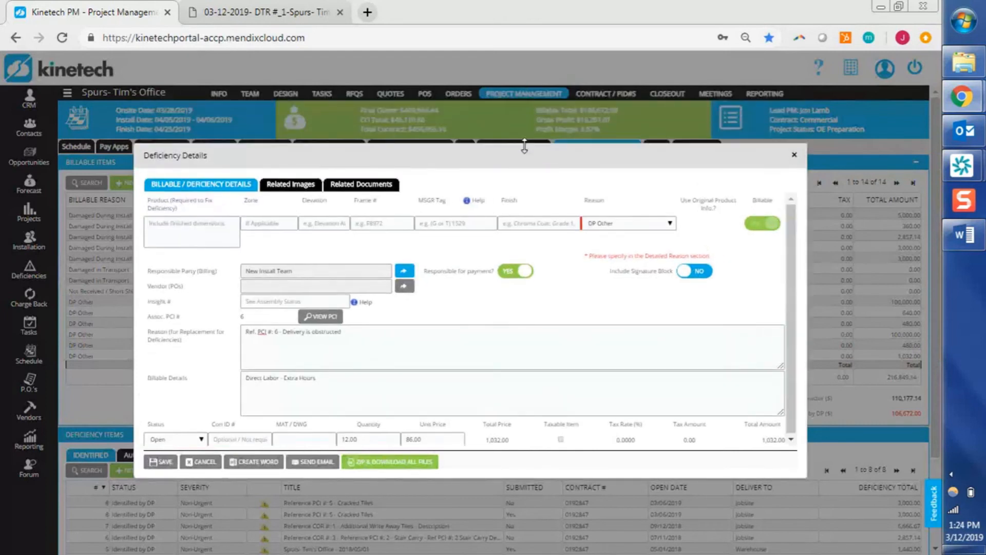
Enlarge the Deficiency Details dialog and save the Extra Hours billable charged to New Install Team.
{"action": "left_click_drag", "start_coordinate": [493, 477], "coordinate": [495, 510]}
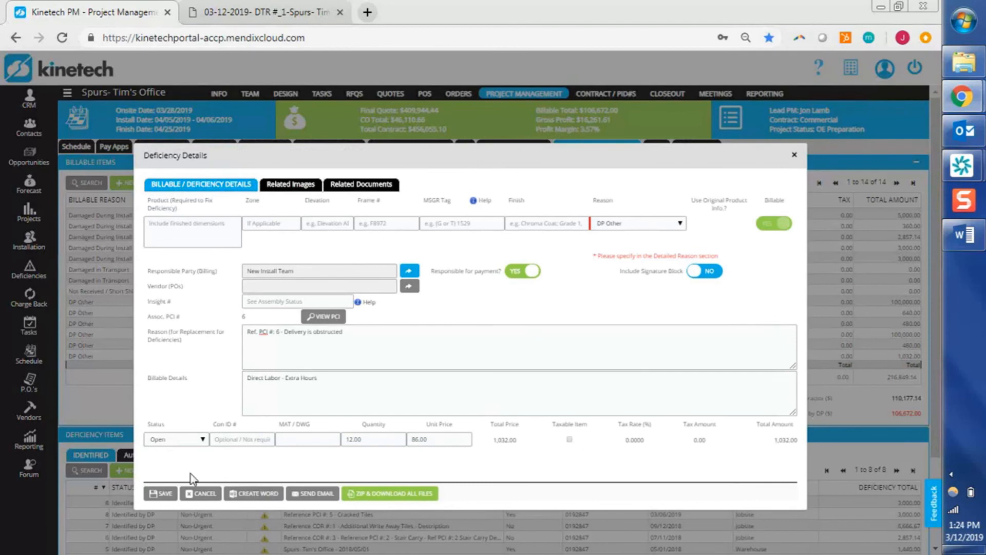
{"action": "left_click", "coordinate": [162, 494]}
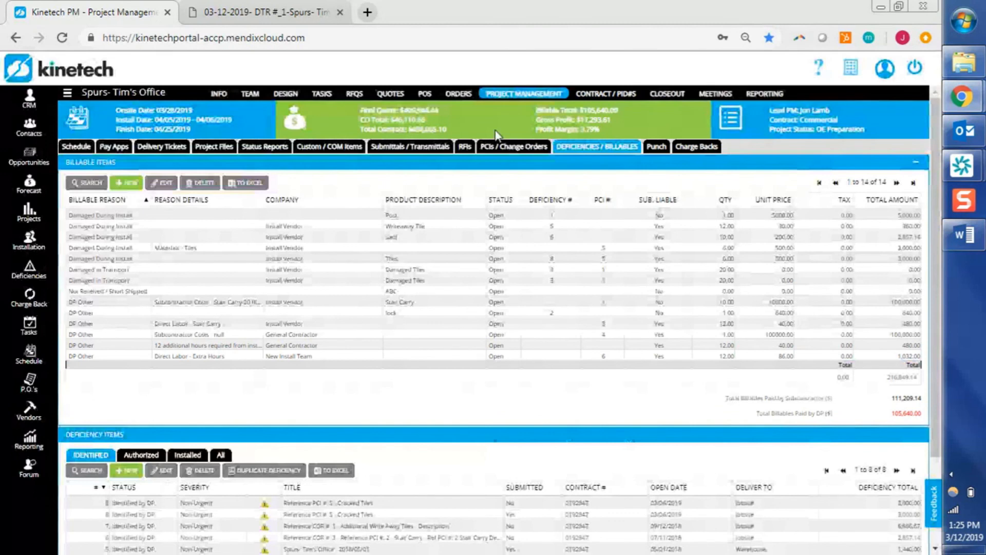
Export the PCI log as 'Open PCIs Only, Sort By PCI # Ascending' PDF and open it.
{"action": "left_click", "coordinate": [503, 149]}
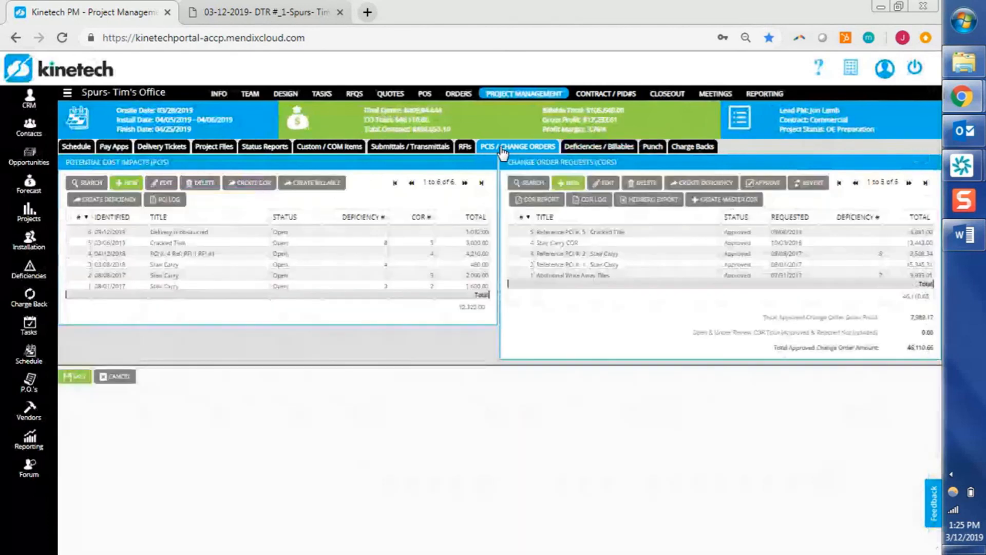
{"action": "left_click", "coordinate": [181, 233]}
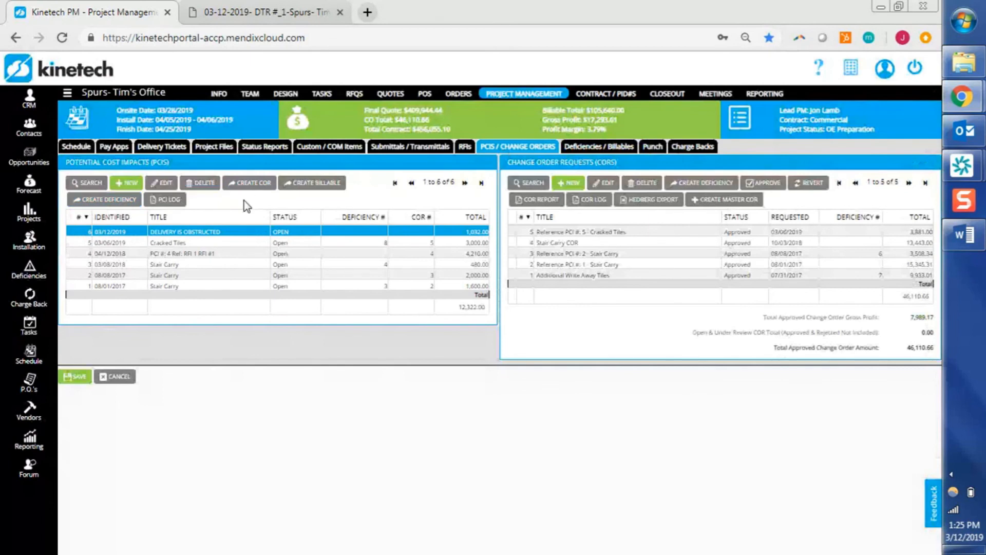
{"action": "left_click", "coordinate": [171, 205]}
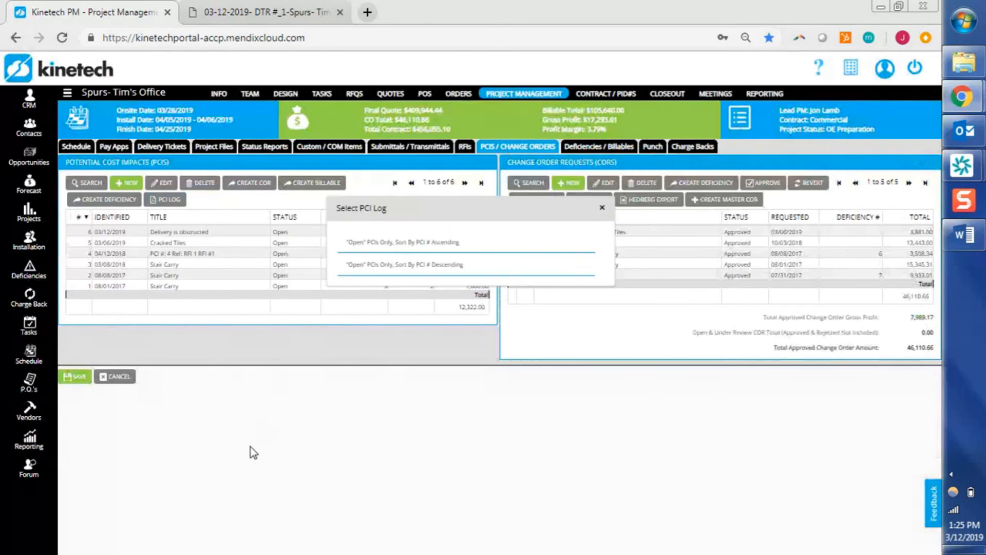
{"action": "left_click", "coordinate": [386, 249]}
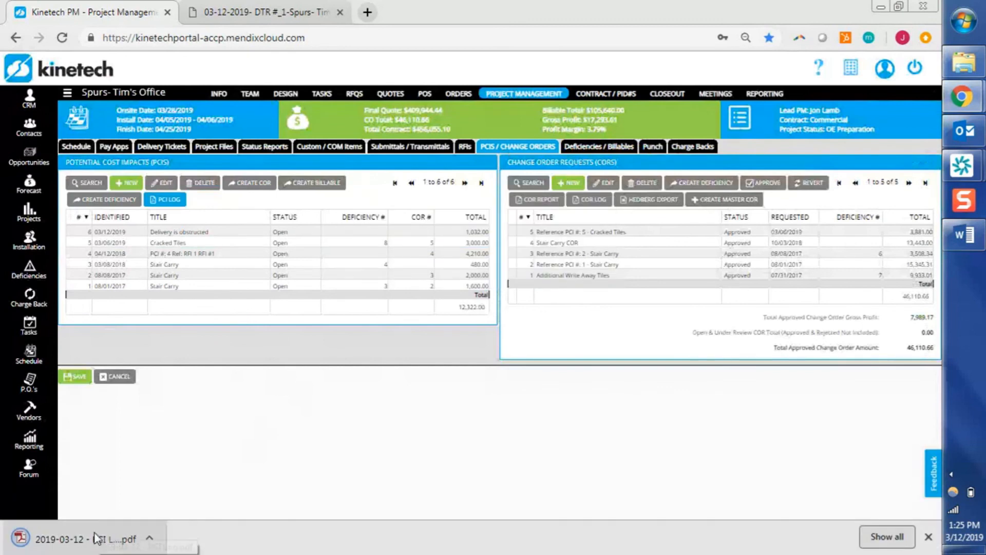
{"action": "left_click", "coordinate": [95, 536]}
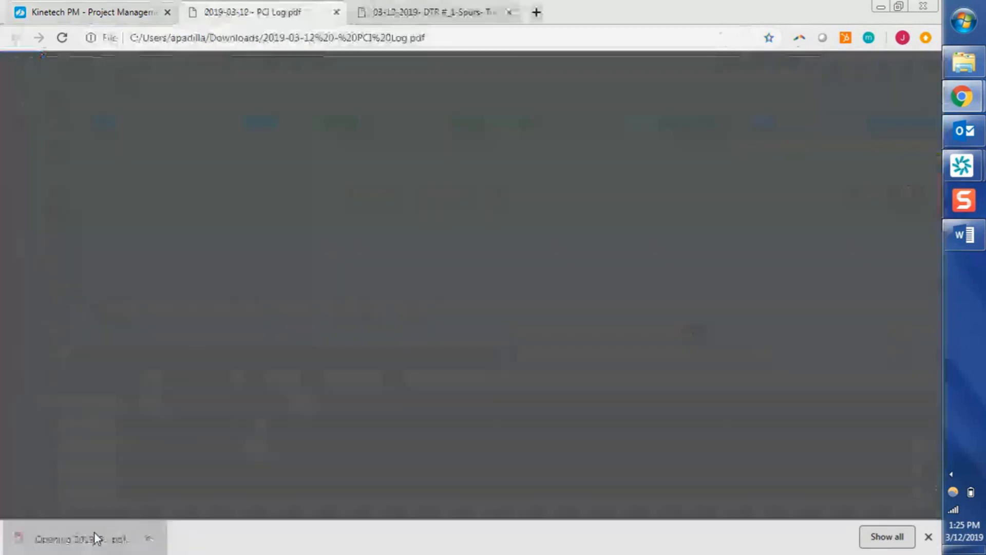